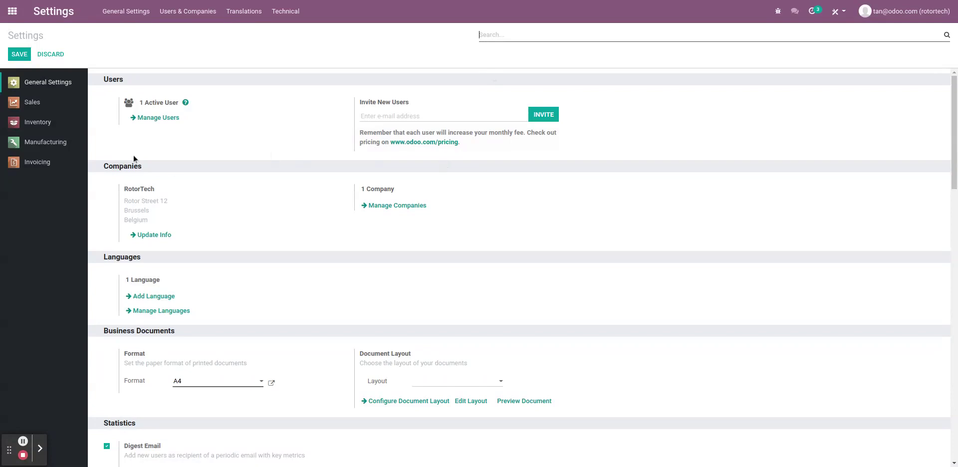
Check that Storage Locations and Multi-Step Routes are enabled in the Inventory warehouse settings, and save the settings.
click(41, 123)
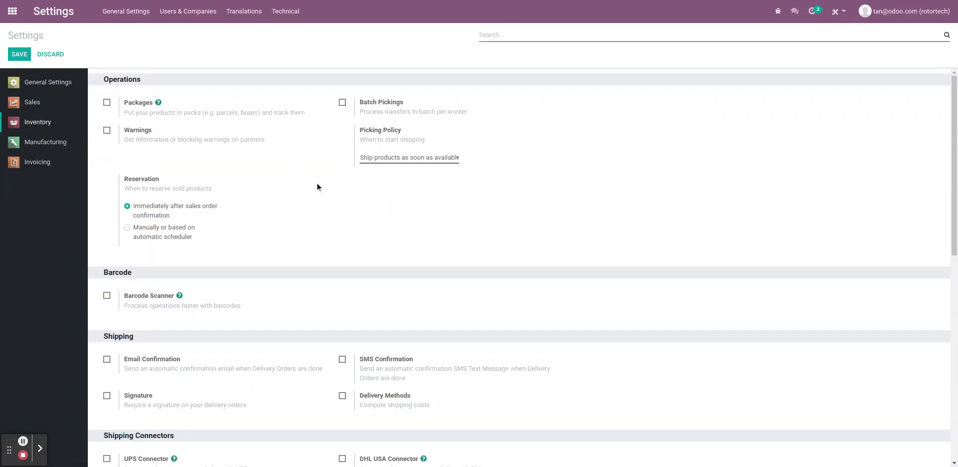
scroll(322, 184, down, 9)
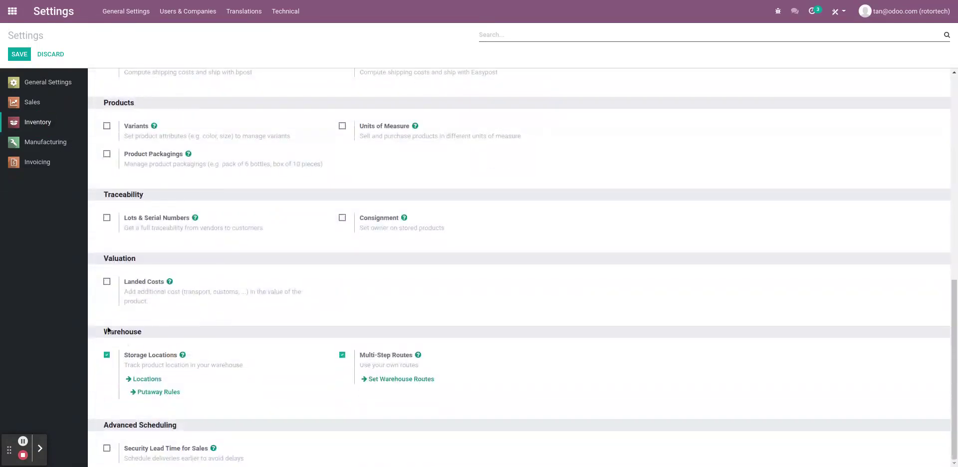
double_click(121, 331)
click(280, 351)
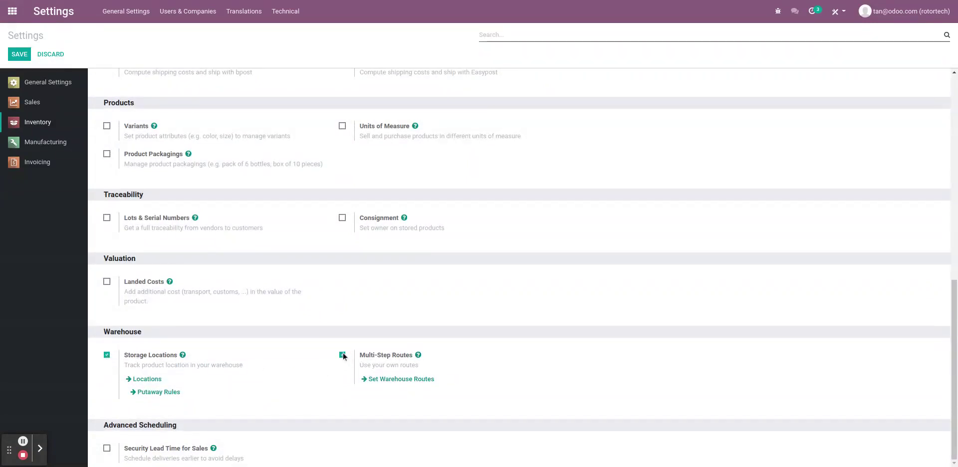
click(23, 56)
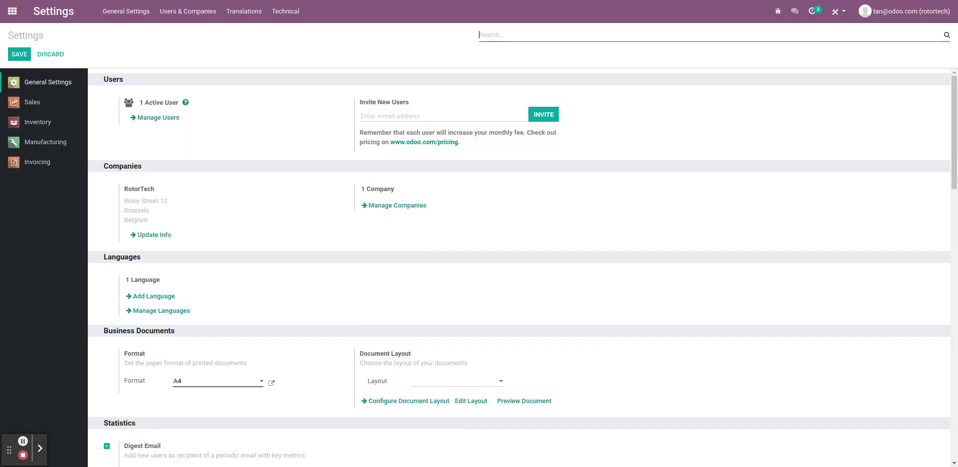
Switch to the Inventory app and open the list of configured warehouses.
click(14, 13)
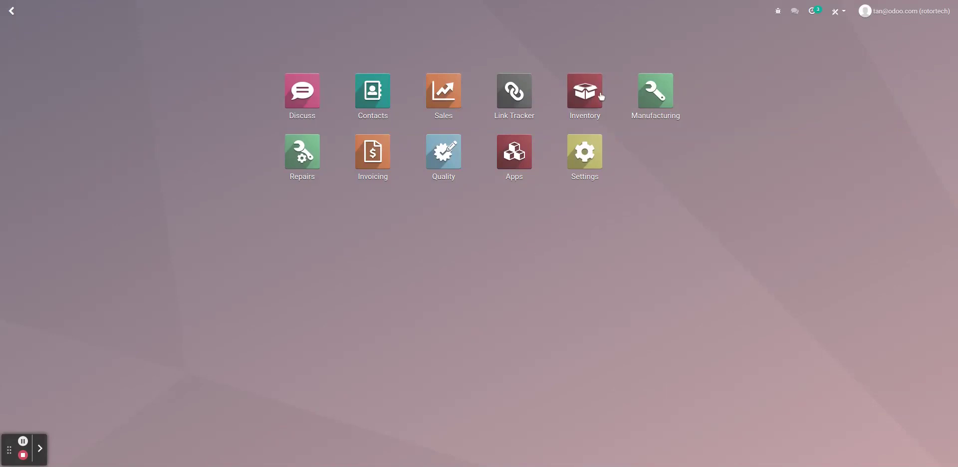
click(580, 89)
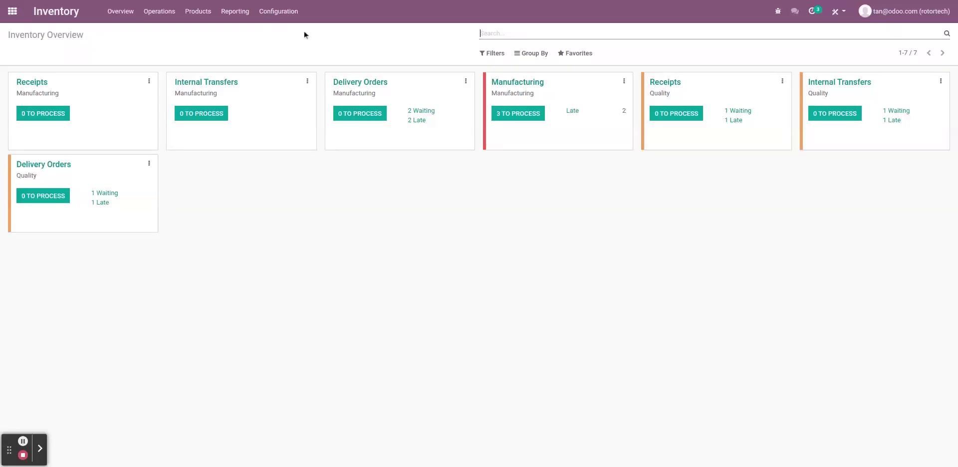
click(280, 11)
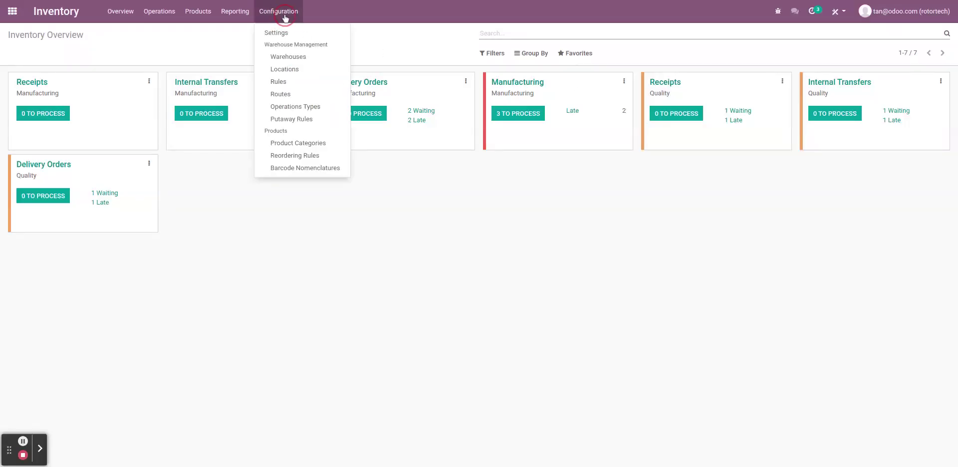
click(286, 56)
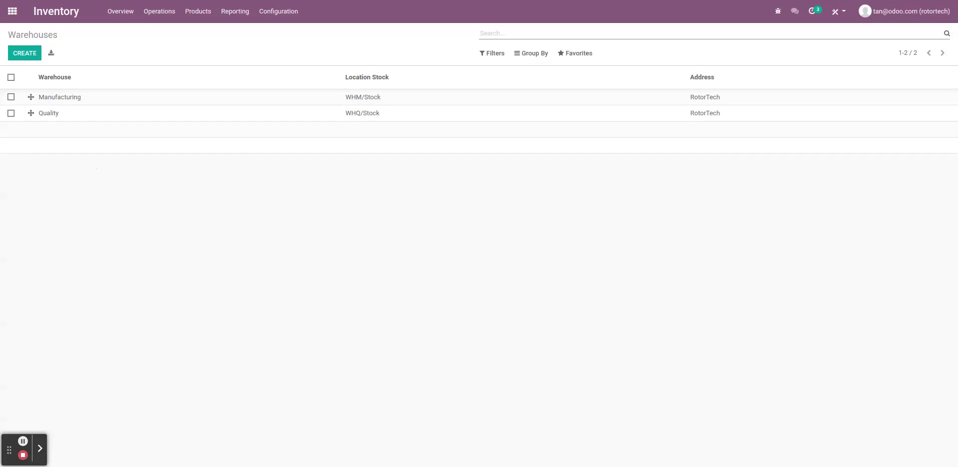
Open the Manufacturing warehouse for editing, review its short name, shipment and resupply settings, and save the record.
click(83, 102)
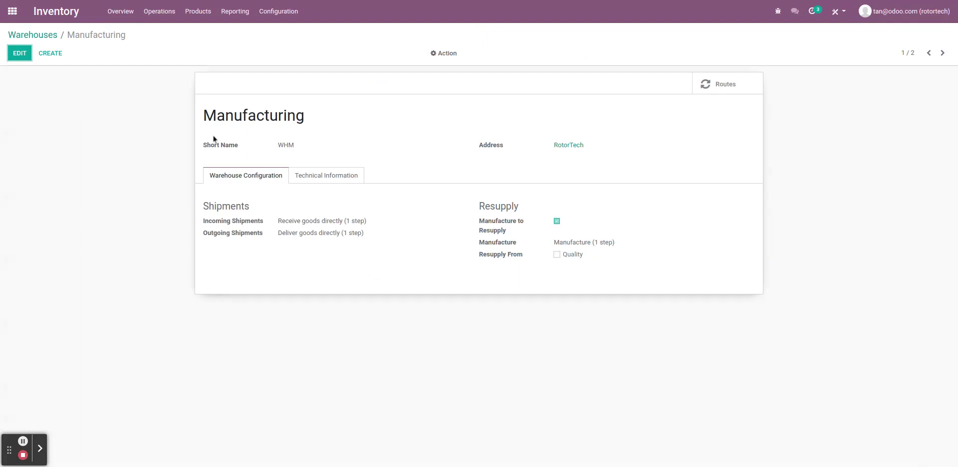
click(19, 52)
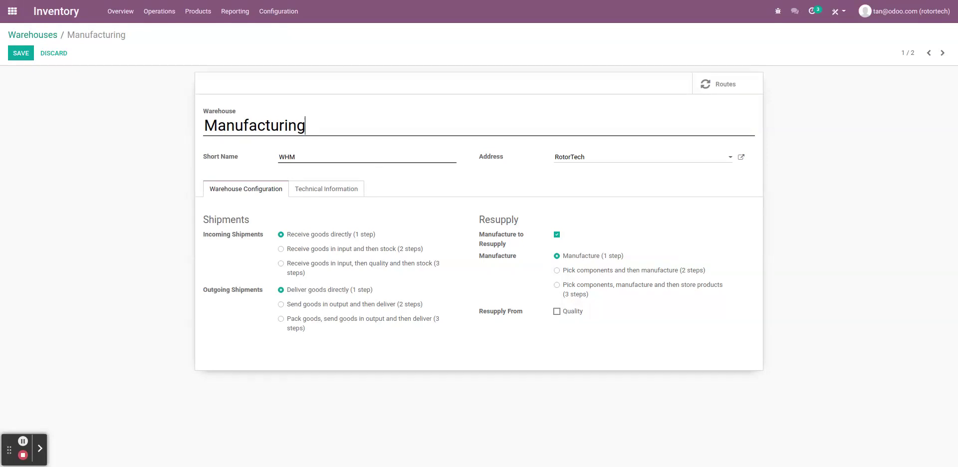
click(304, 155)
click(324, 159)
mouse_move(506, 243)
click(16, 59)
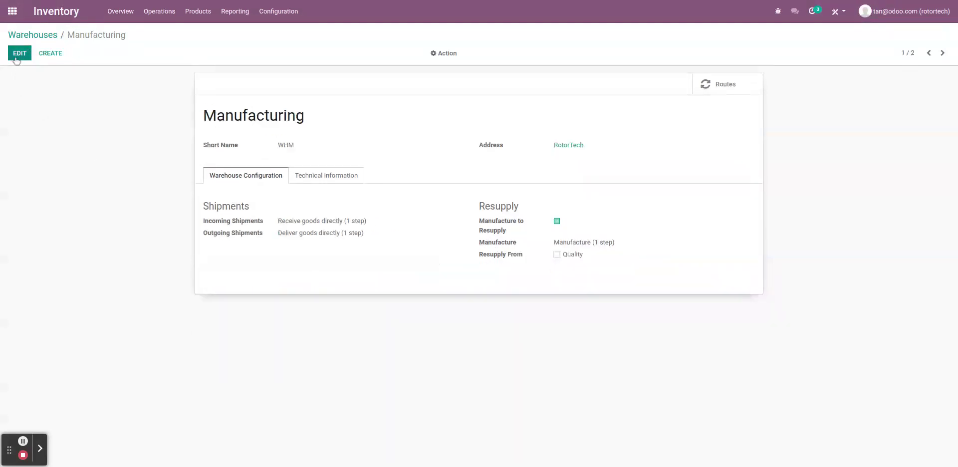
Open the Quality warehouse for editing, review its shipment and resupply settings, and save the record.
click(34, 35)
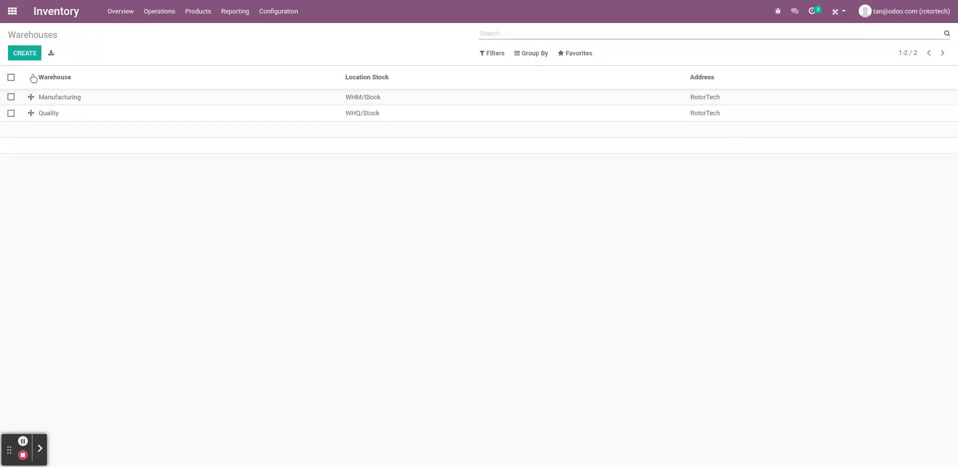
click(67, 119)
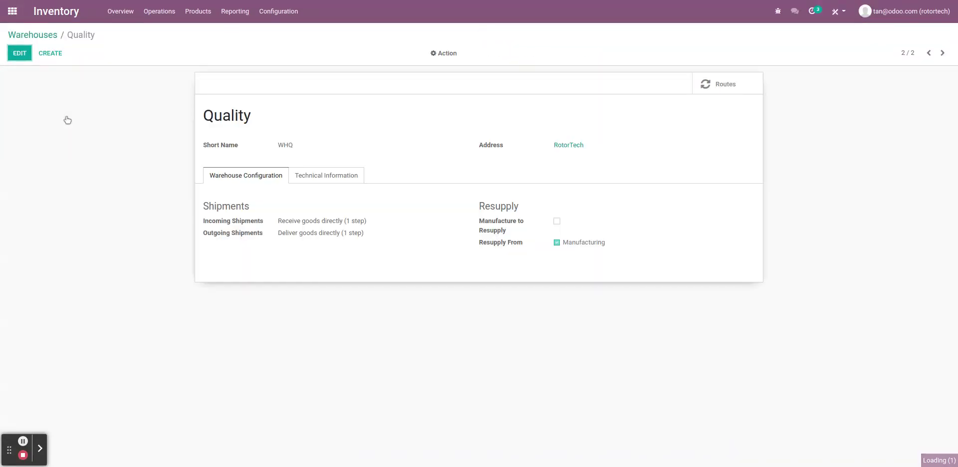
click(19, 54)
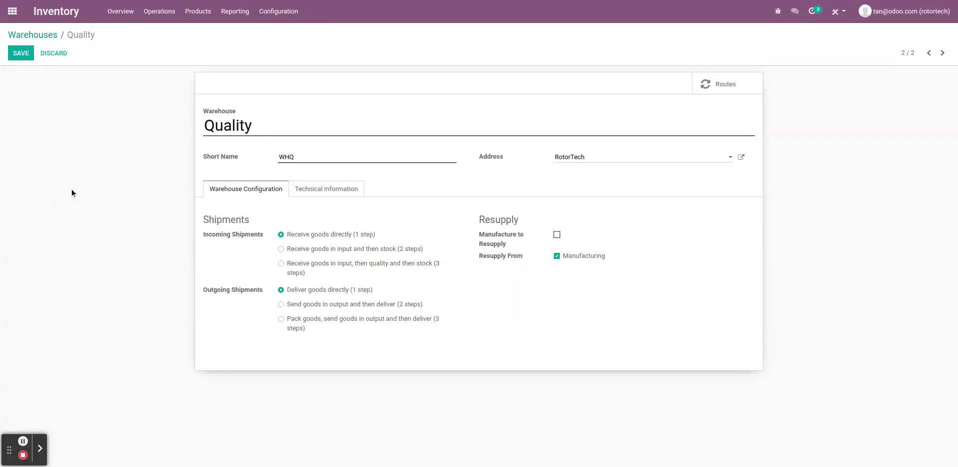
click(20, 53)
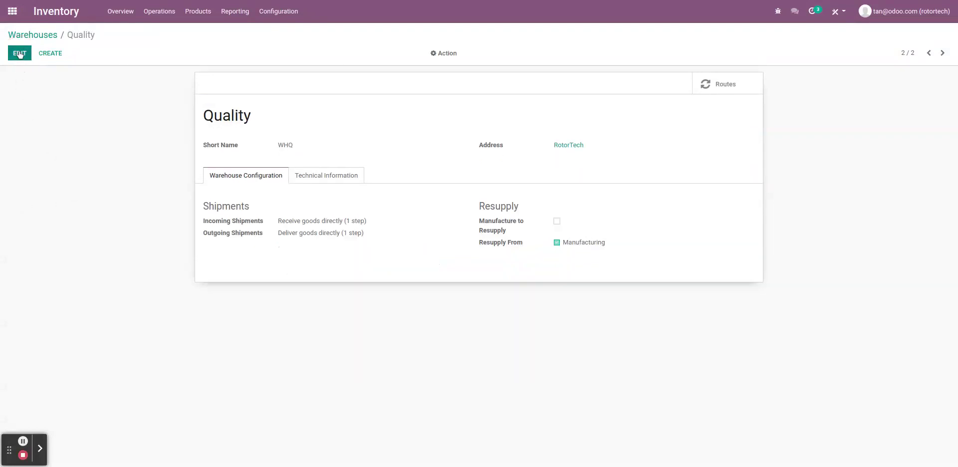
Open the WHQ/Repairs location for editing, review its parent, location type and return location settings, save it, and return to the locations list.
click(46, 36)
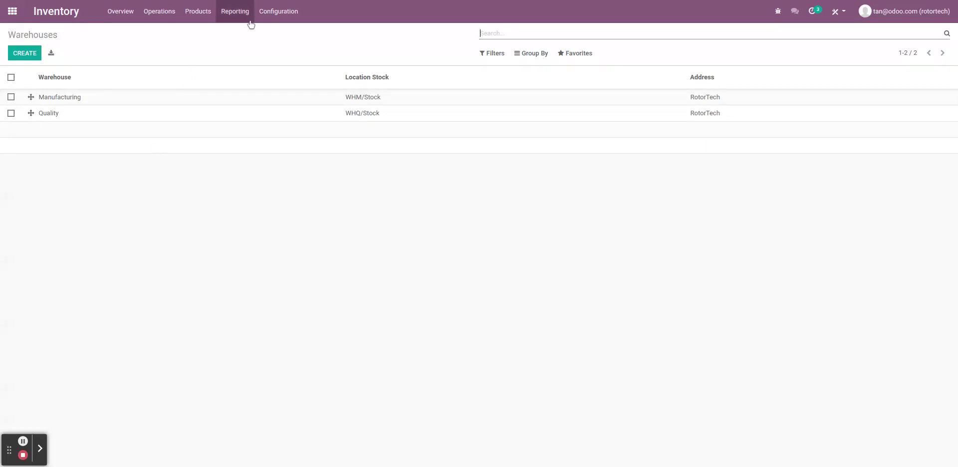
click(281, 13)
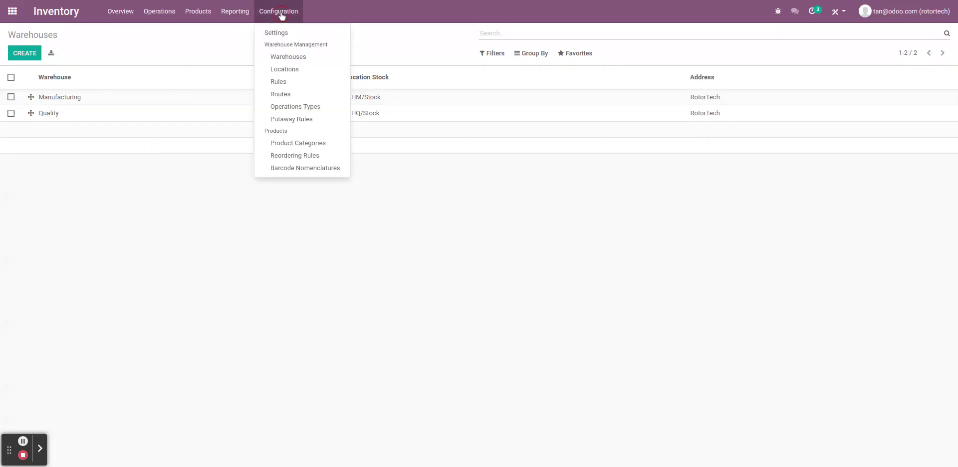
click(299, 70)
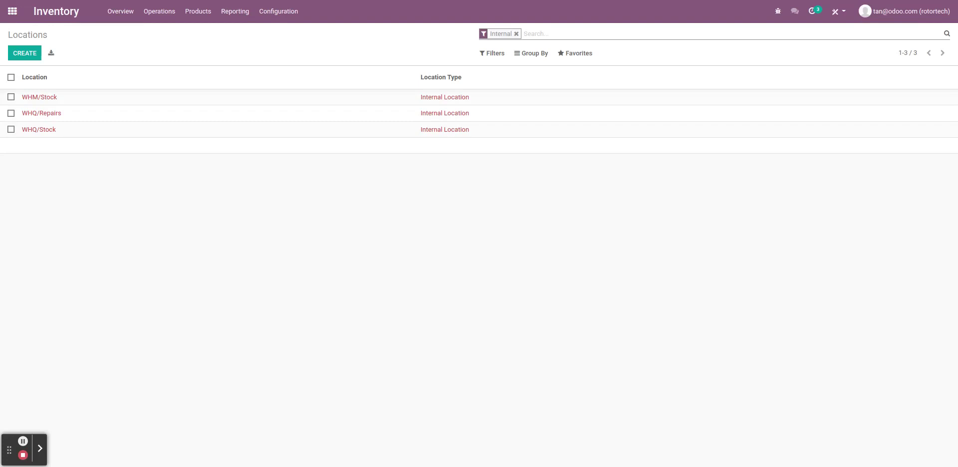
click(70, 114)
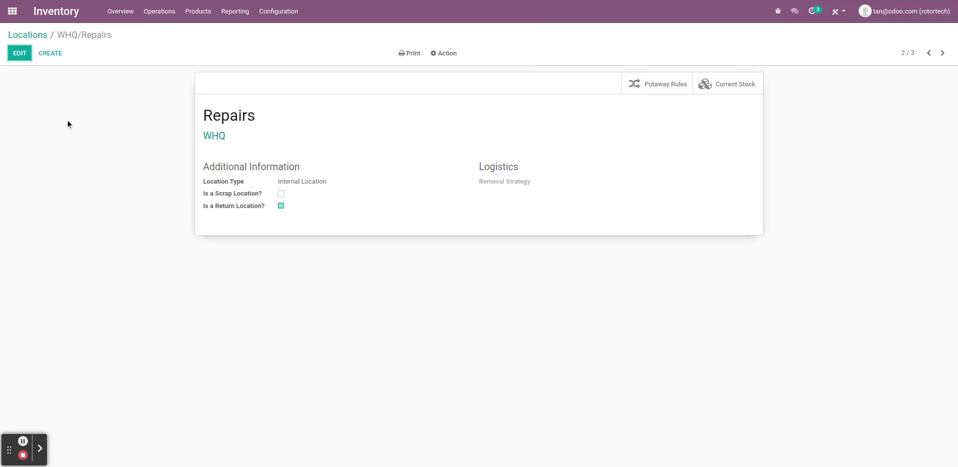
click(20, 53)
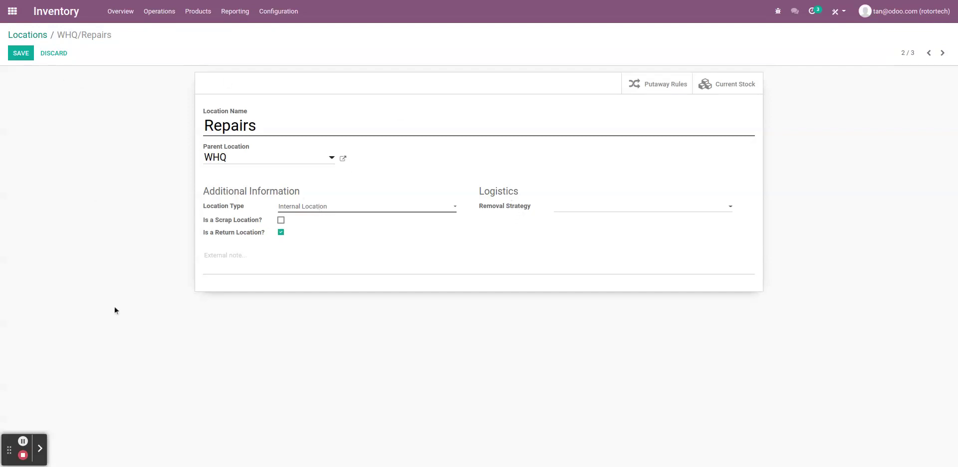
click(19, 53)
click(37, 35)
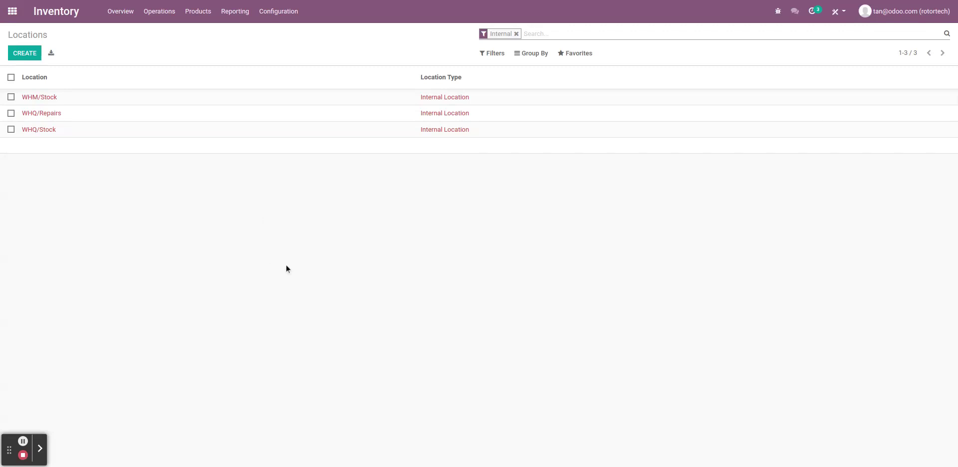
Switch to the Quality app and open the Main Quality Team's control point for the Helicopter Rotor Unit.
click(12, 11)
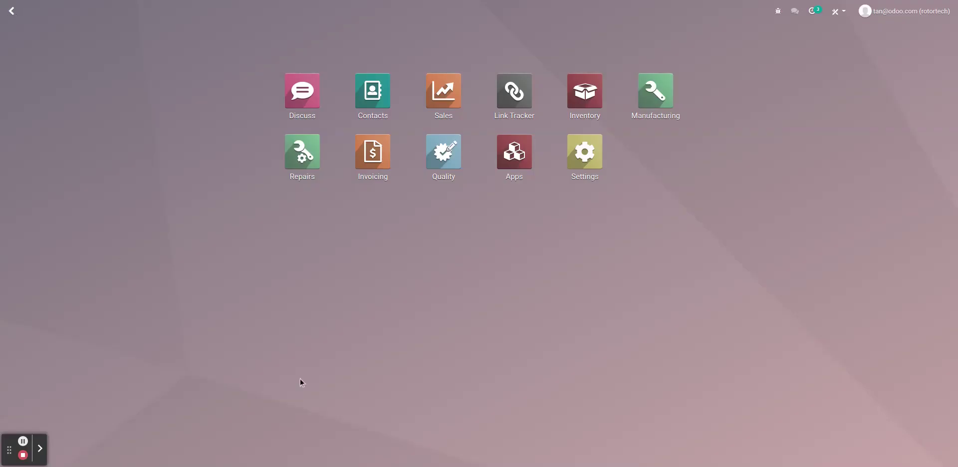
click(444, 152)
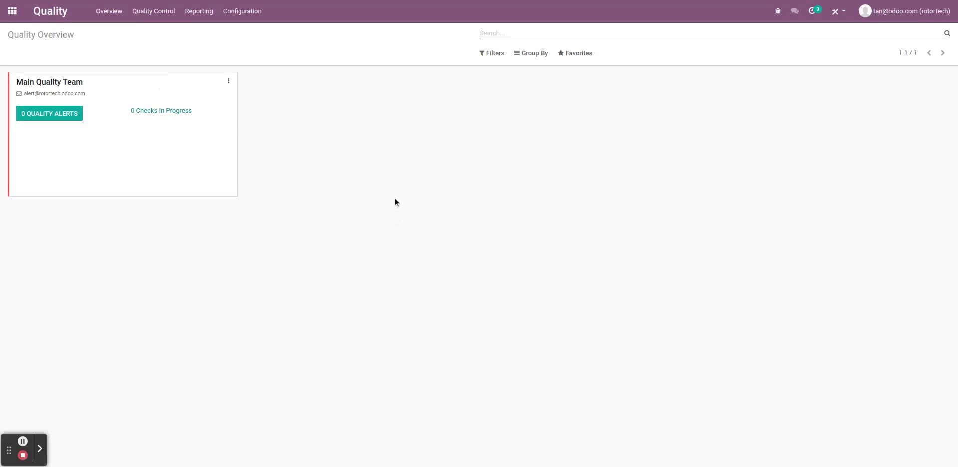
click(157, 17)
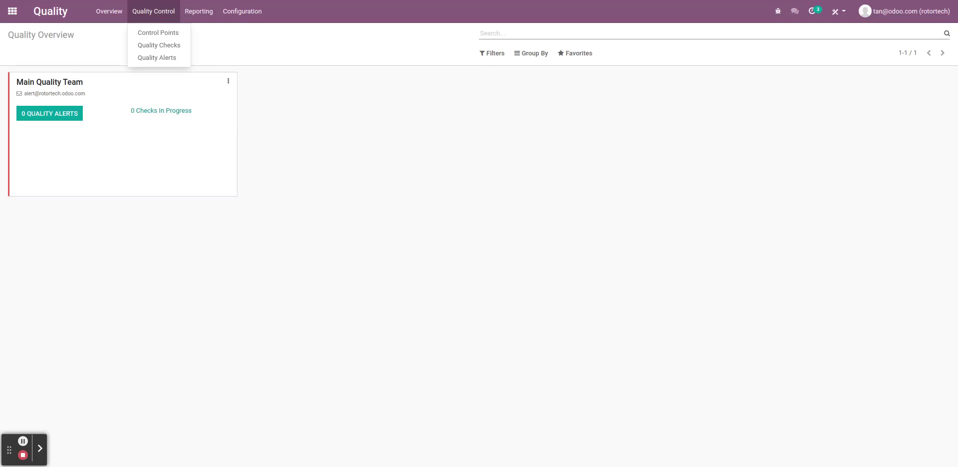
click(154, 33)
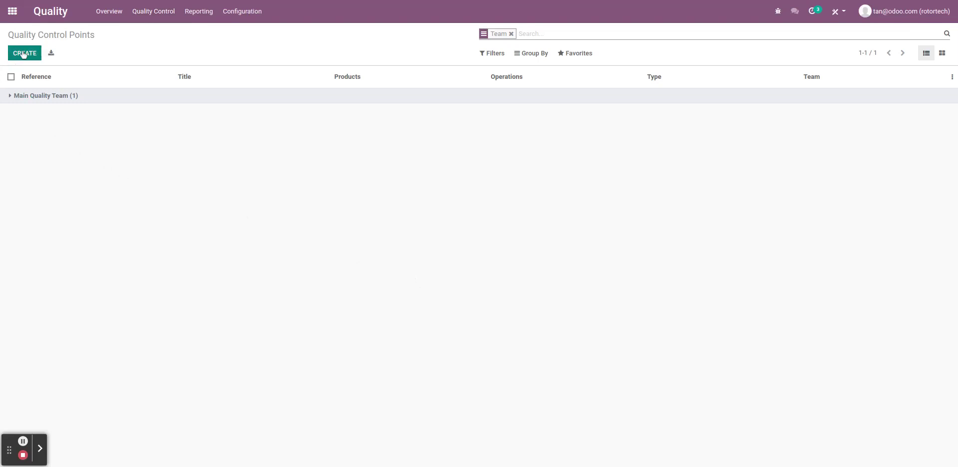
click(10, 96)
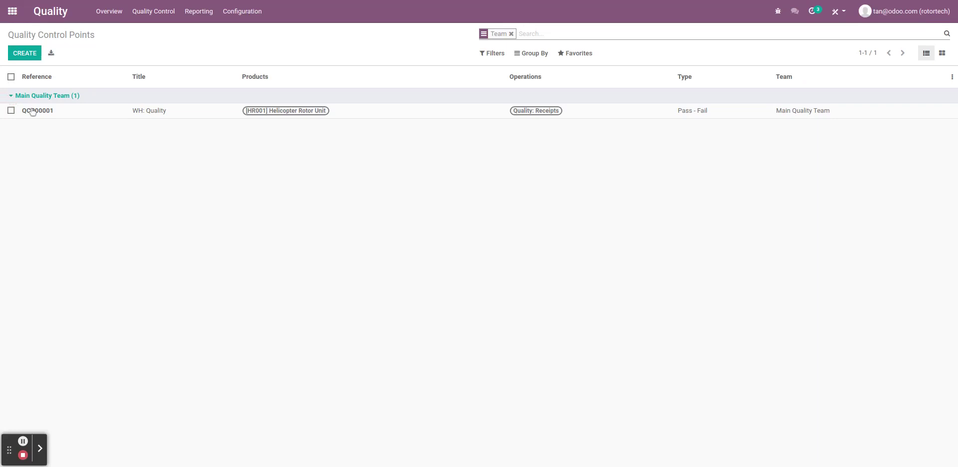
click(60, 115)
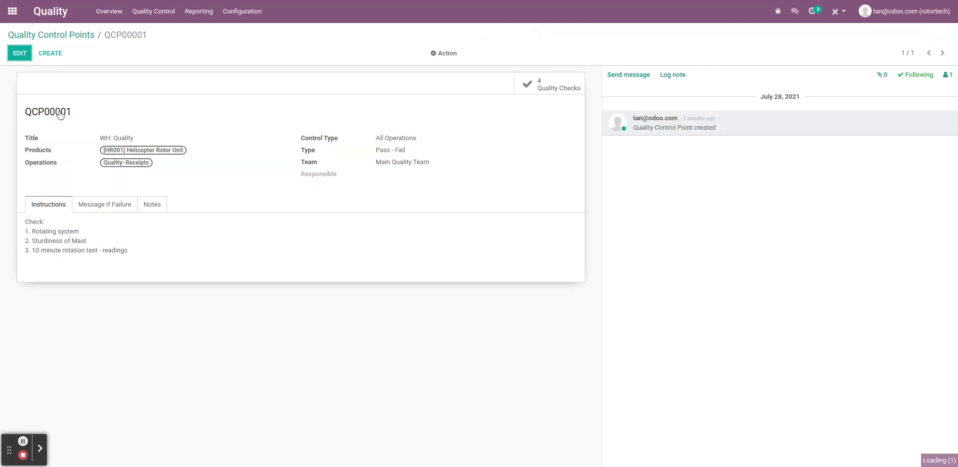
Put the control point in edit mode and examine the available choices for its Products and Operations.
click(20, 55)
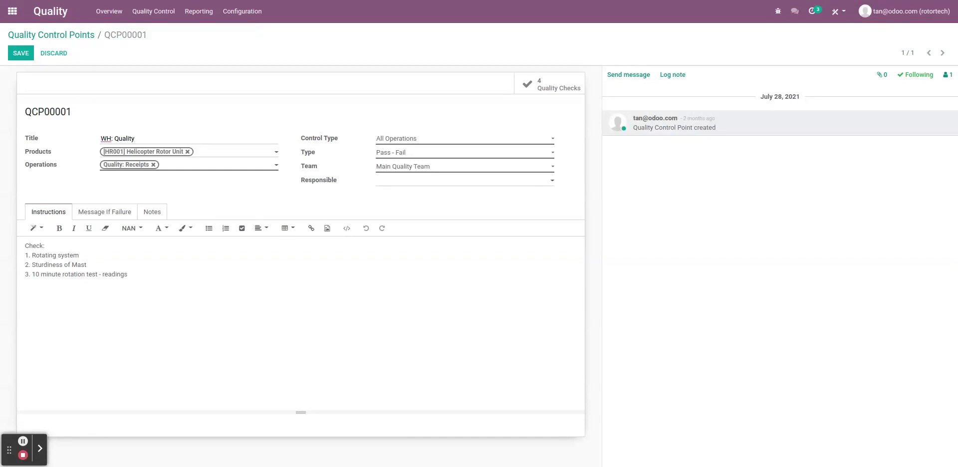
click(222, 152)
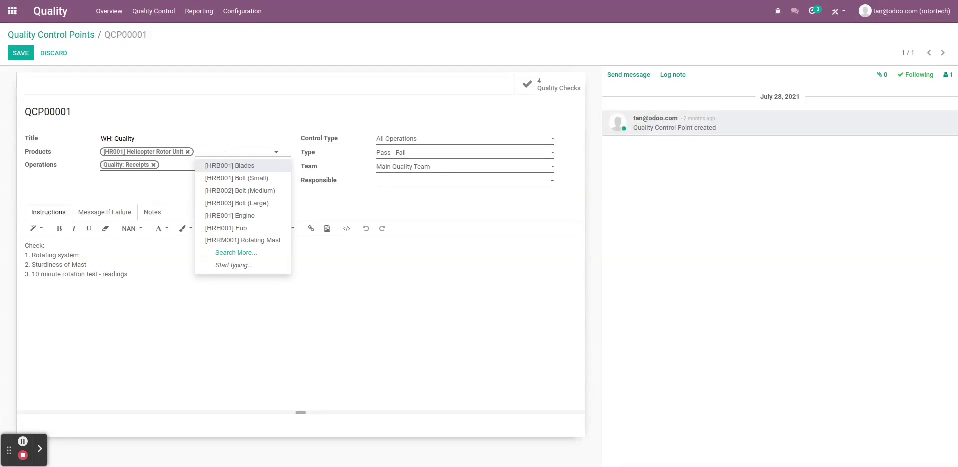
click(238, 96)
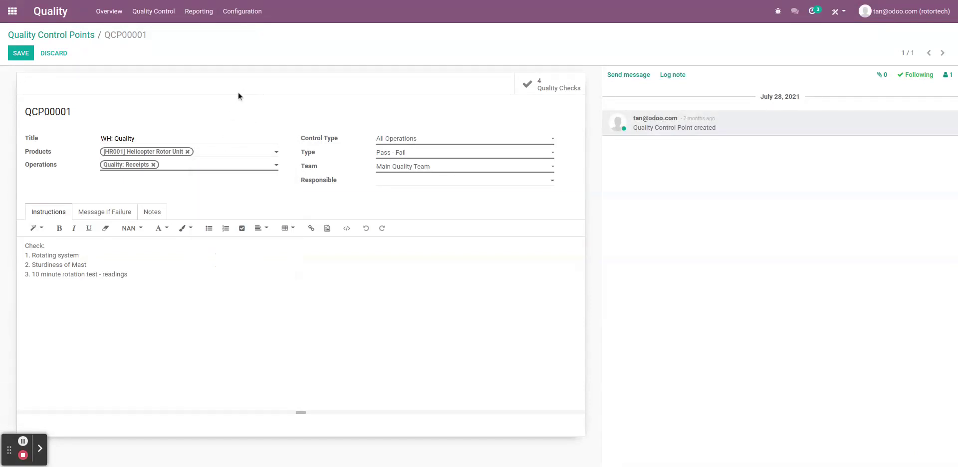
mouse_move(39, 167)
click(227, 167)
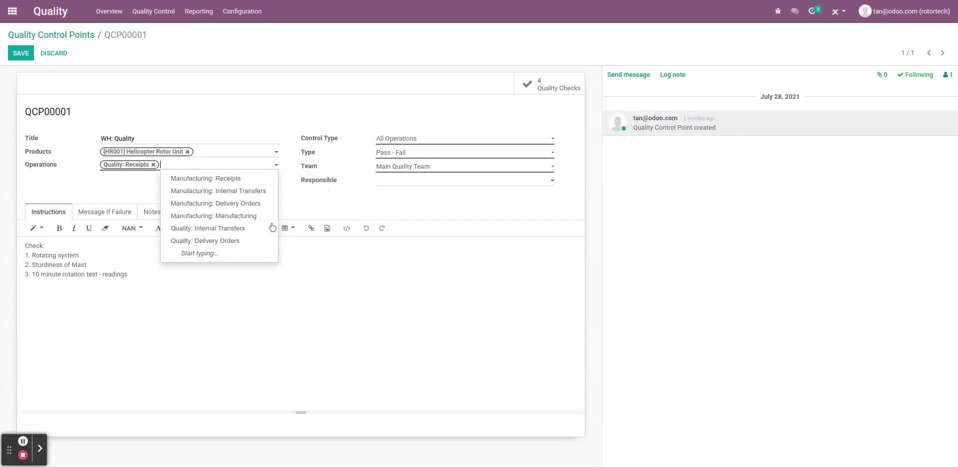
click(249, 105)
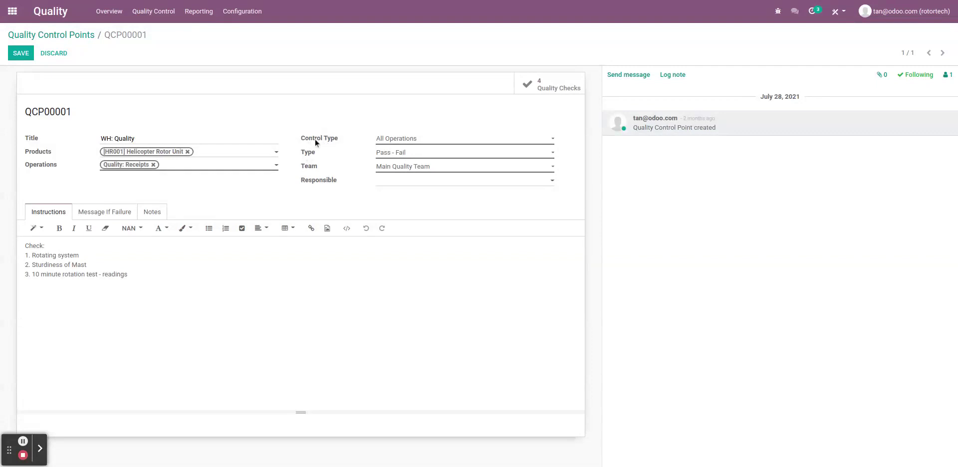
Examine the control point's Control Type and Responsible settings, and review the message configured for a failed check.
click(399, 141)
click(404, 142)
click(382, 182)
click(385, 182)
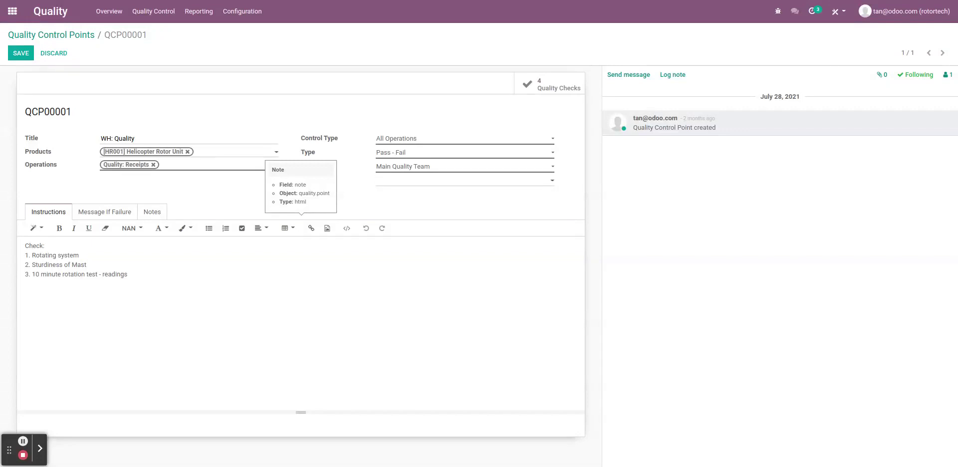
click(123, 214)
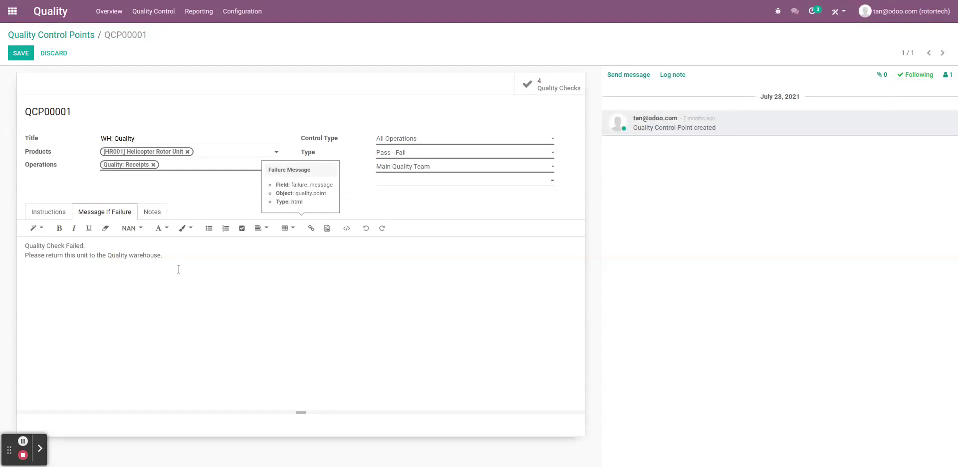
drag(176, 256, 3, 239)
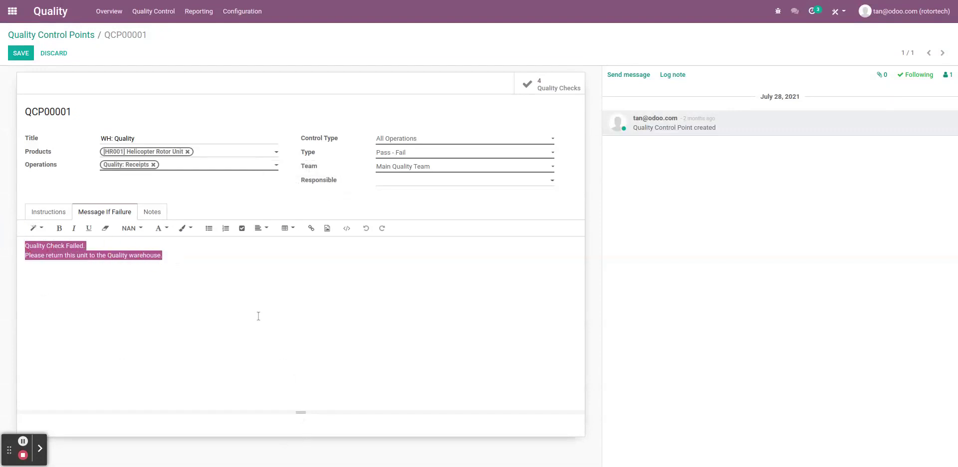
Review the quality control point's notes and inspection instructions, then leave edit mode.
click(211, 253)
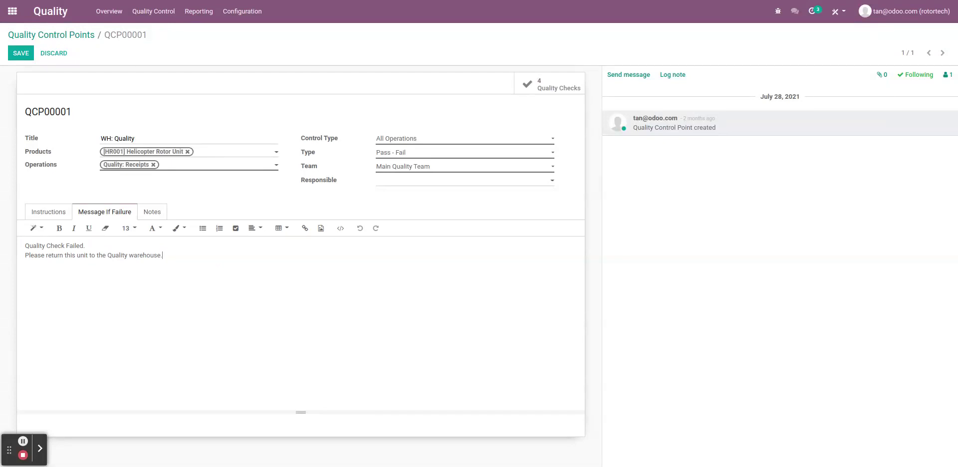
click(151, 212)
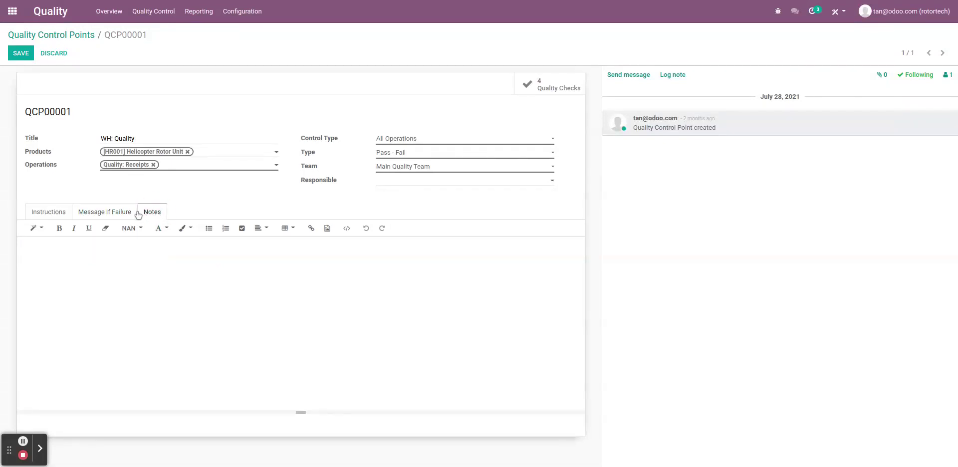
click(126, 212)
click(40, 212)
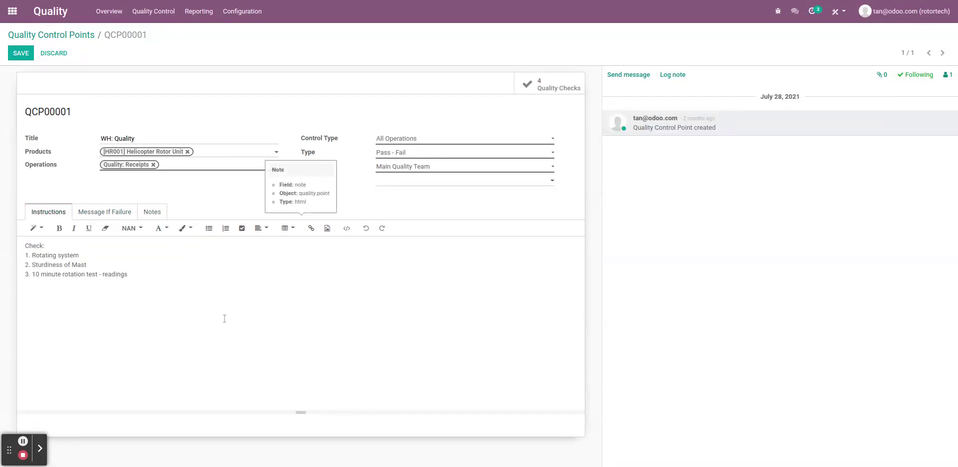
click(36, 57)
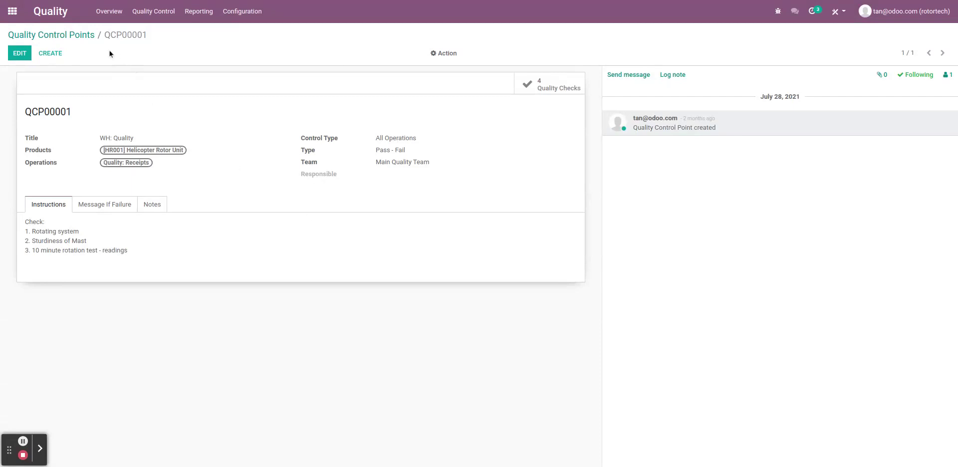
Switch to the Inventory app and open the list of warehouse management routes.
click(12, 11)
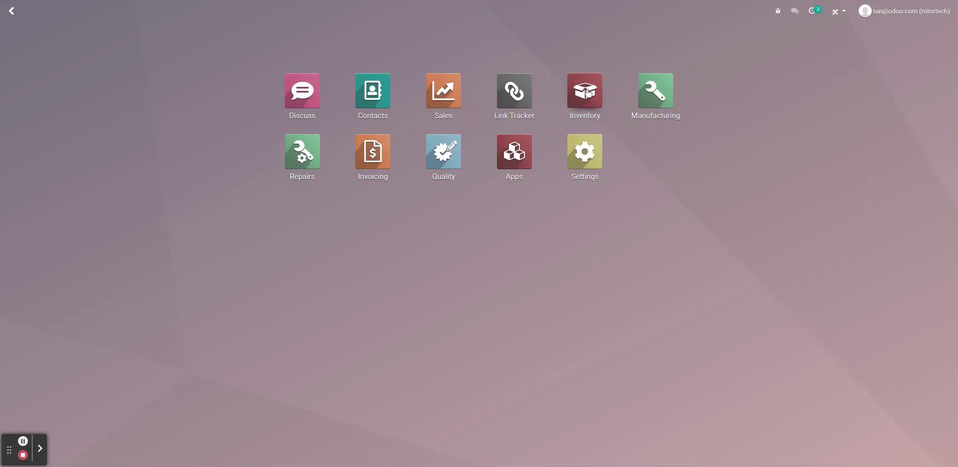
click(590, 94)
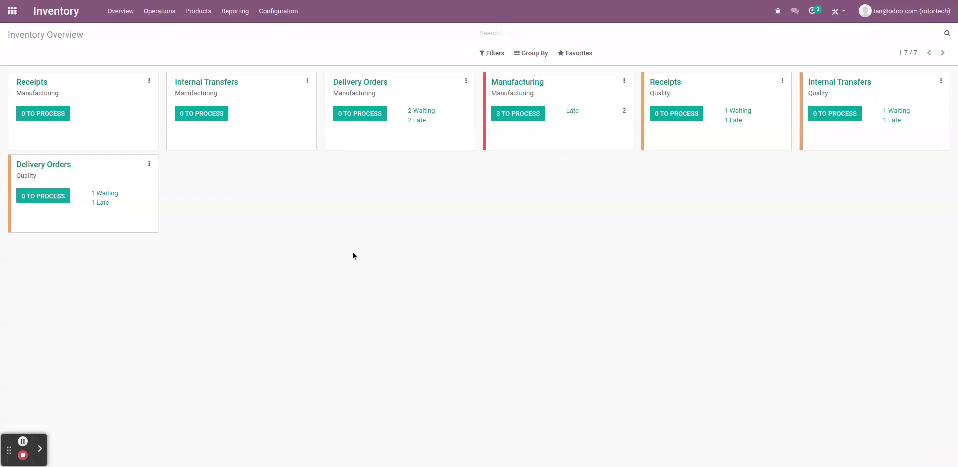
click(283, 12)
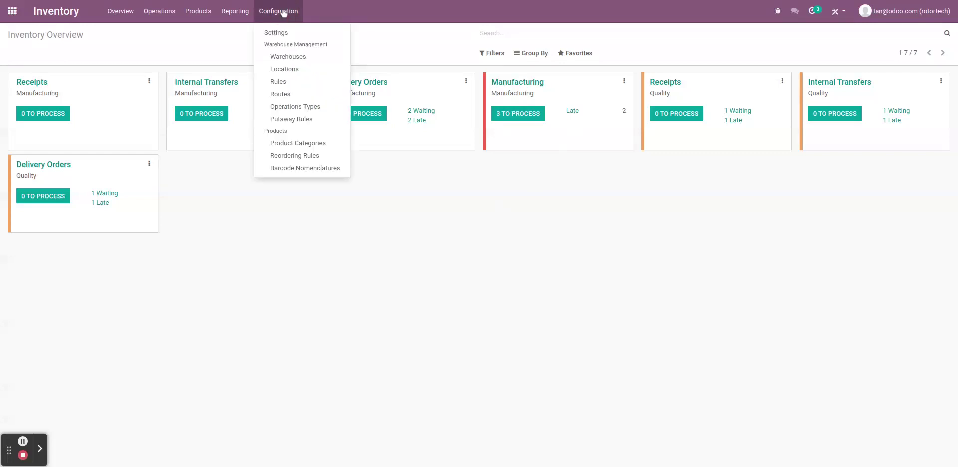
click(289, 96)
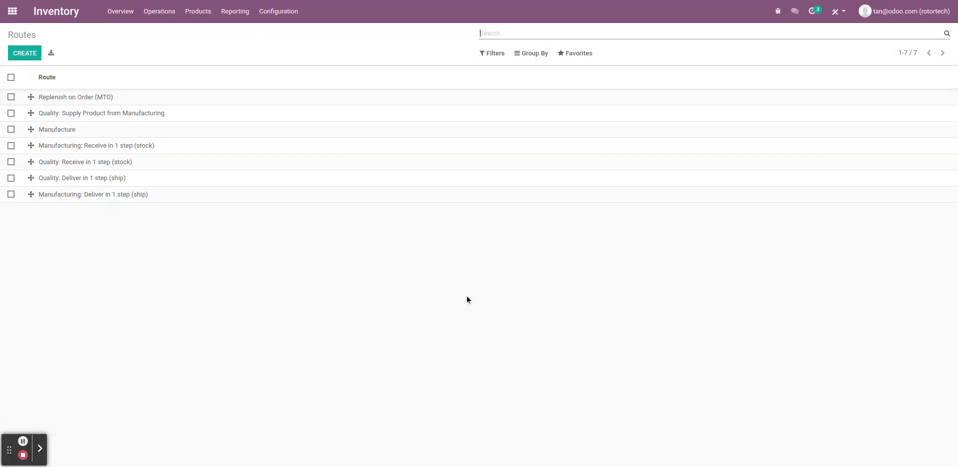
Filter the routes to archived ones, check the actions available for Manufacturing: Supply Product from Quality, and clear the filter.
click(492, 54)
click(511, 71)
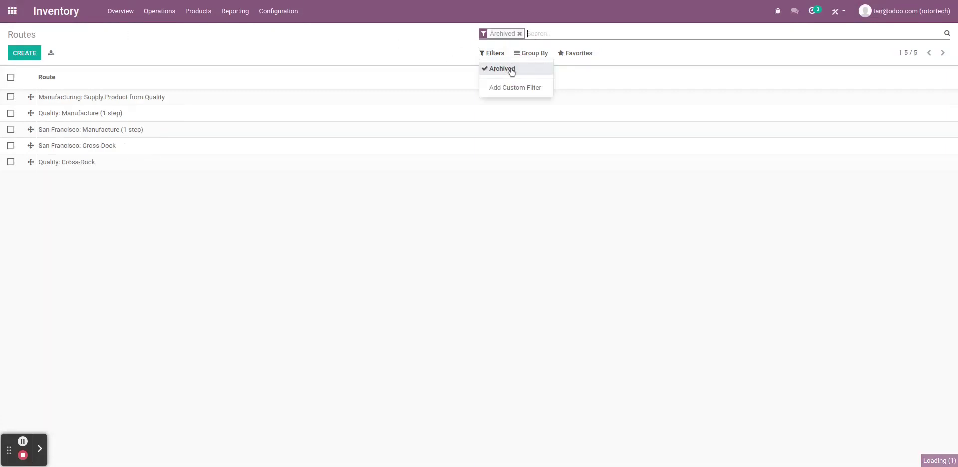
click(486, 303)
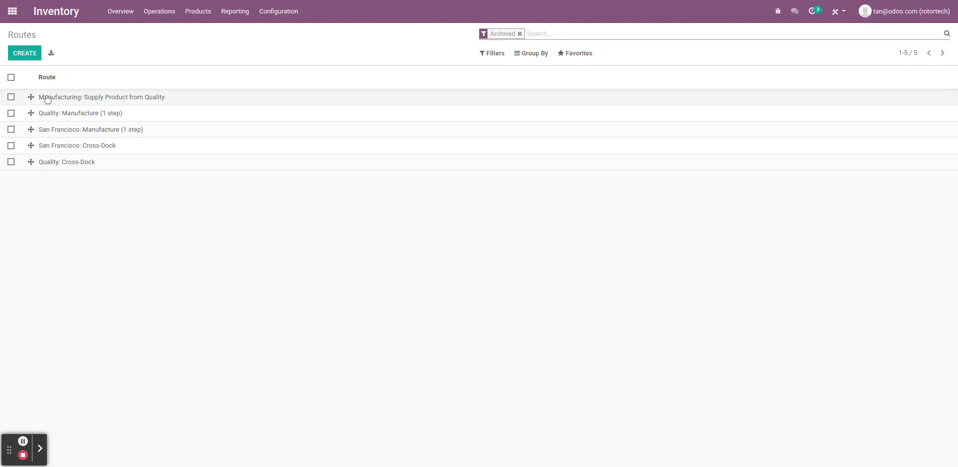
click(10, 96)
click(453, 55)
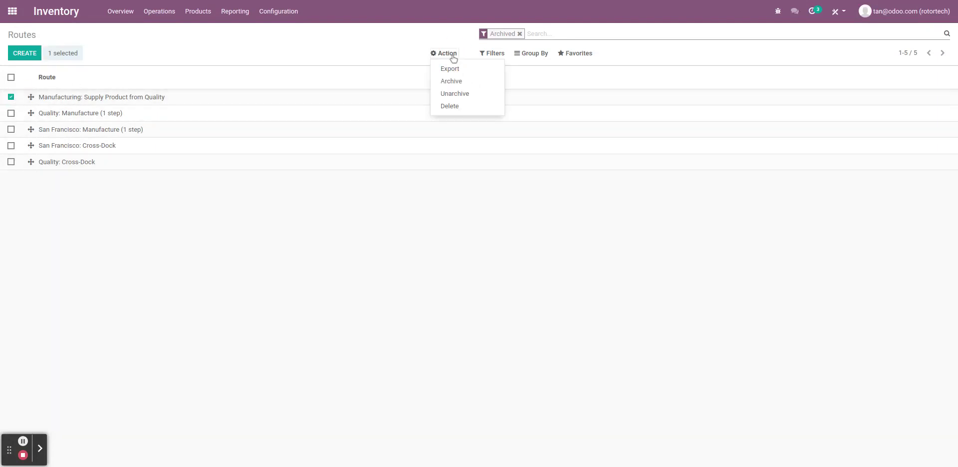
key(Escape)
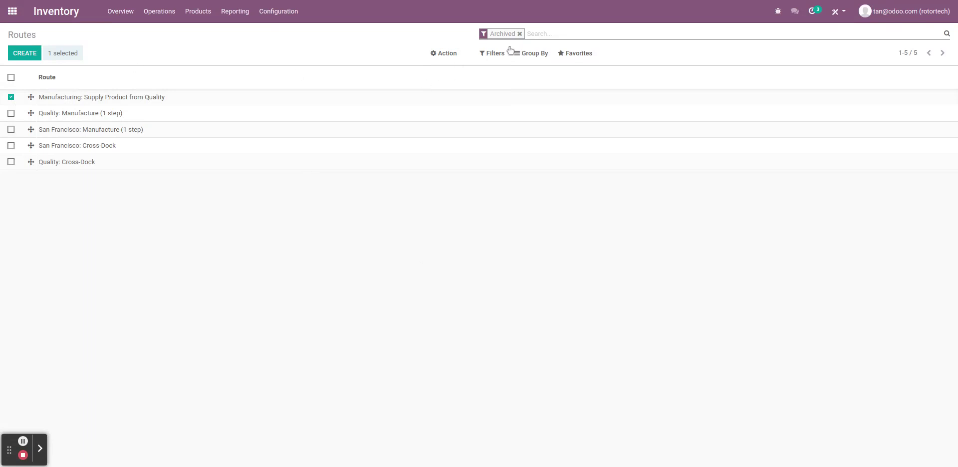
click(520, 34)
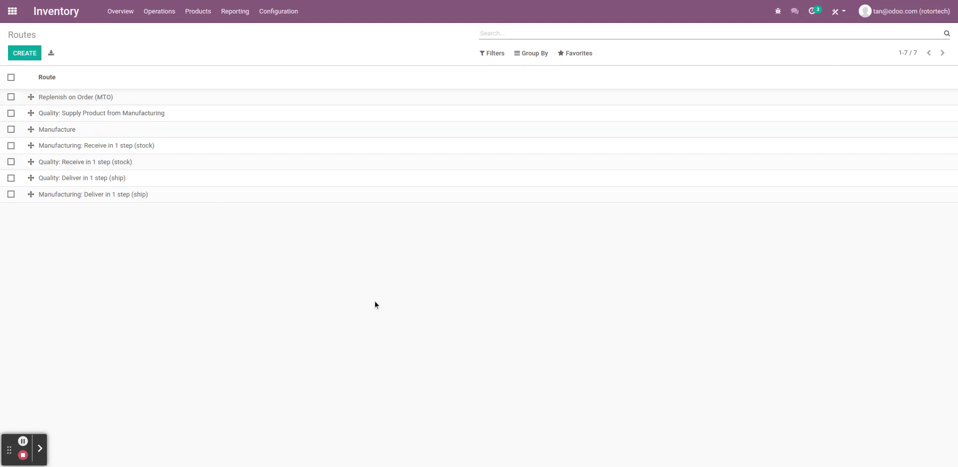
Open the Helicopter Rotor Unit product for editing, review its inventory routes, and save it.
click(196, 13)
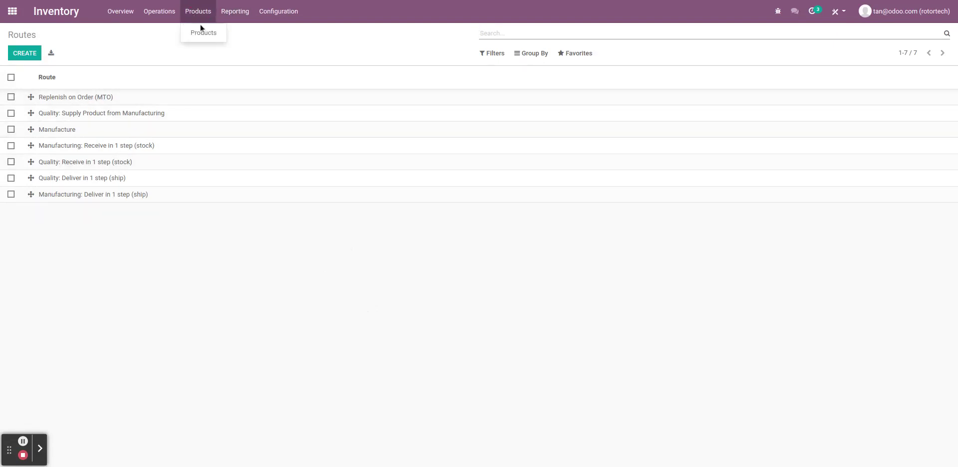
click(202, 32)
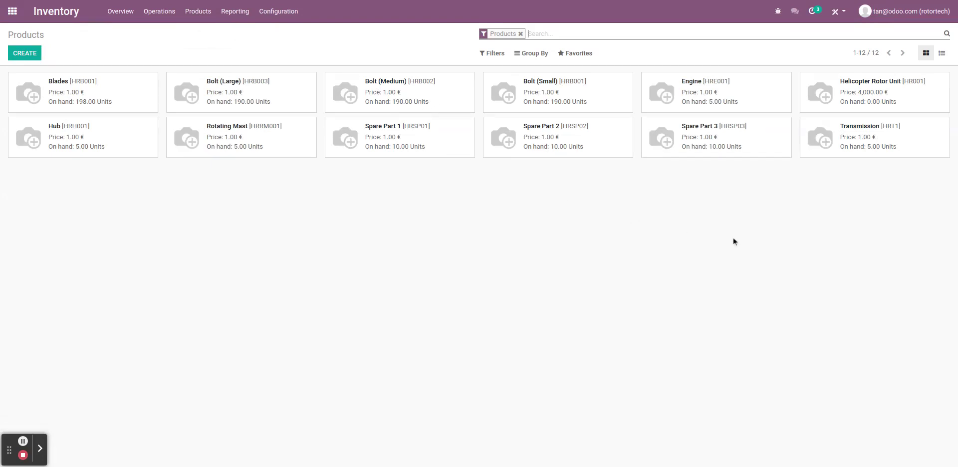
click(881, 94)
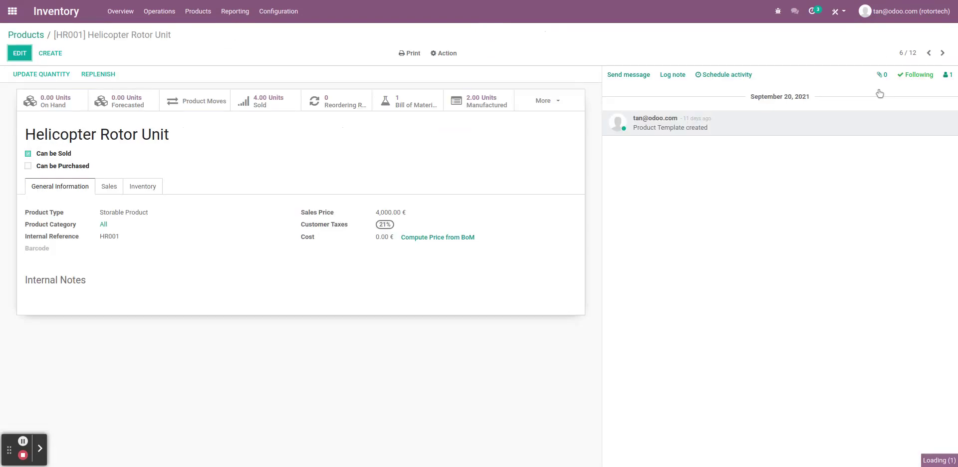
click(27, 54)
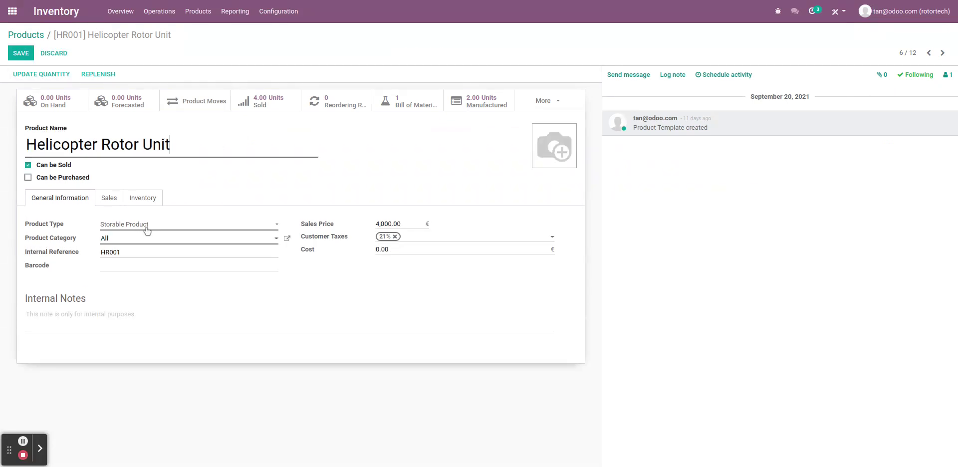
click(148, 200)
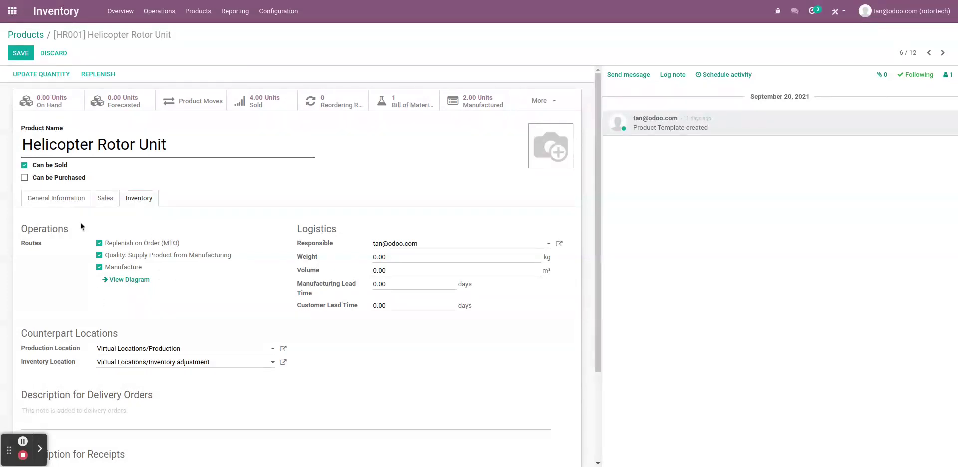
click(27, 57)
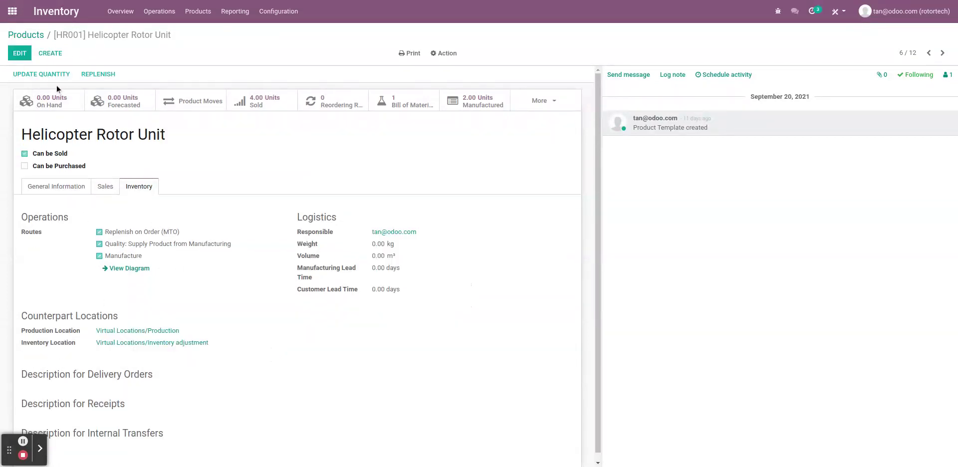
Switch to the Sales app and create a new quotation for the customer ChopperAddicts.
click(12, 11)
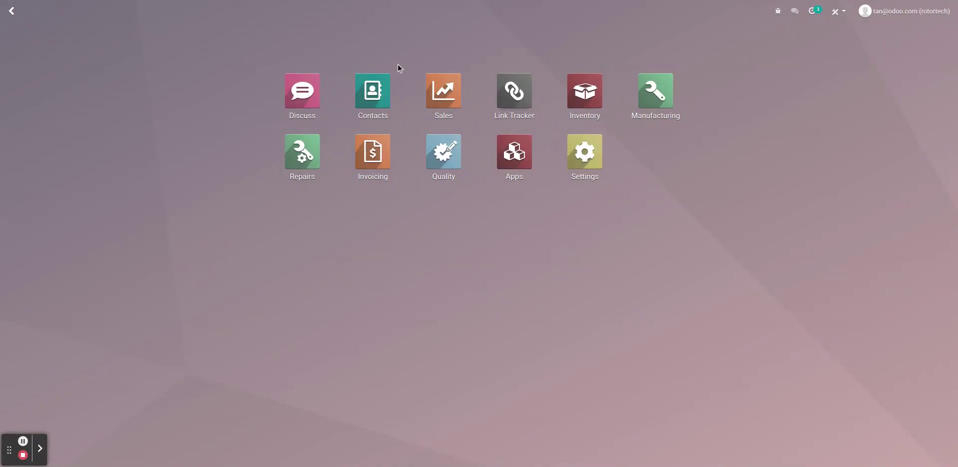
click(439, 83)
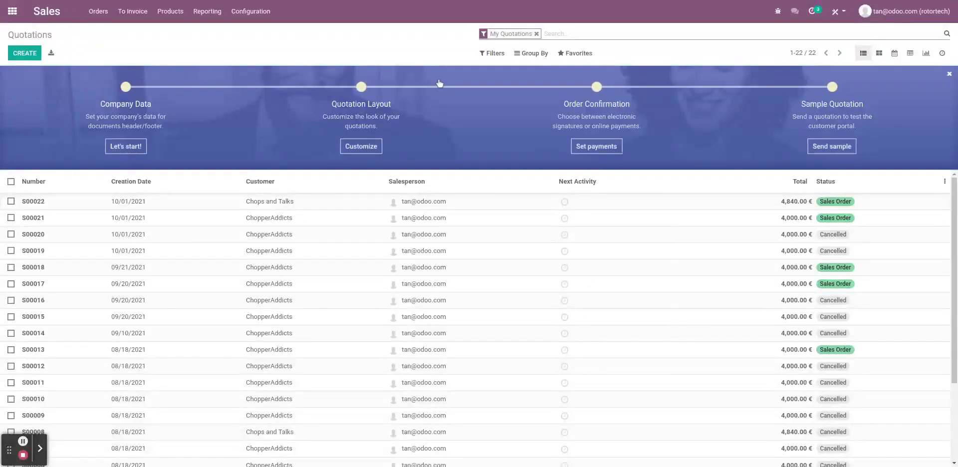
click(30, 55)
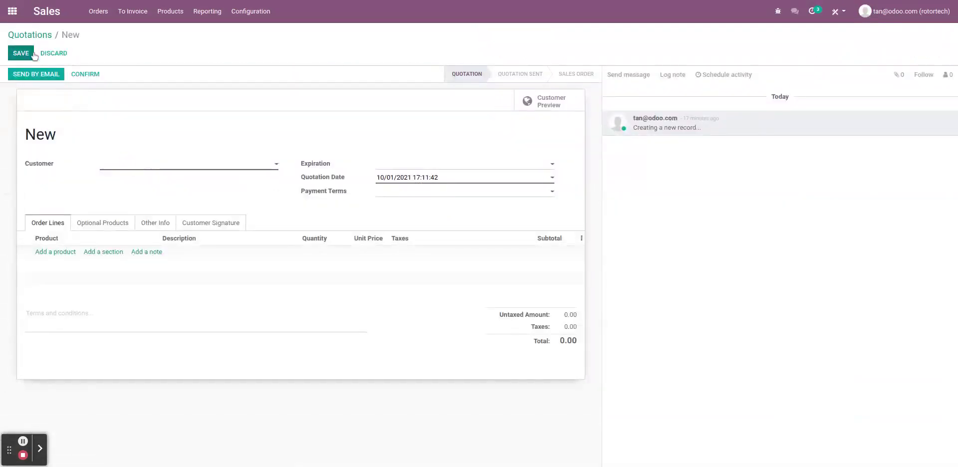
click(153, 167)
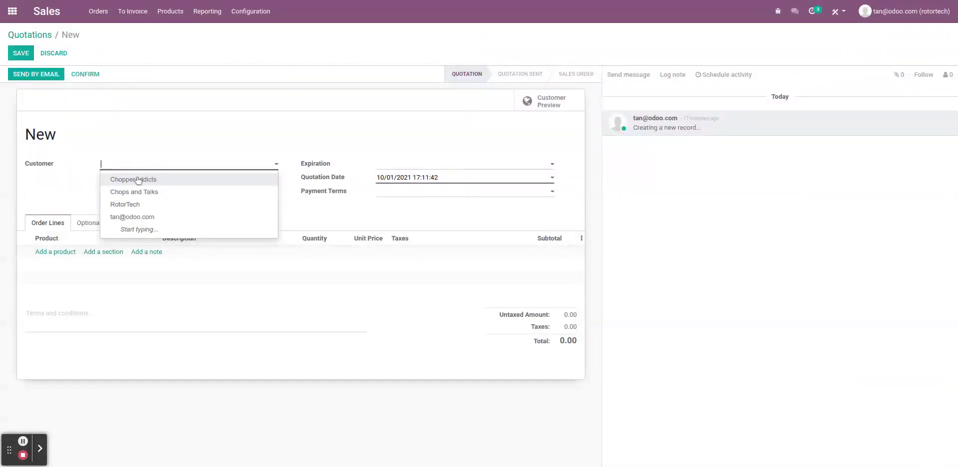
click(138, 181)
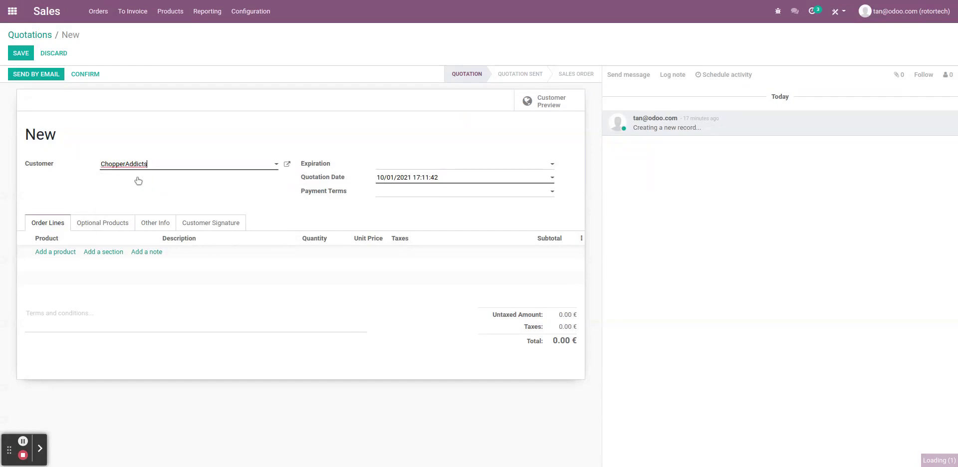
Add the product [HR001] Helicopter Rotor Unit to the quotation's order lines.
click(64, 256)
text(uni)
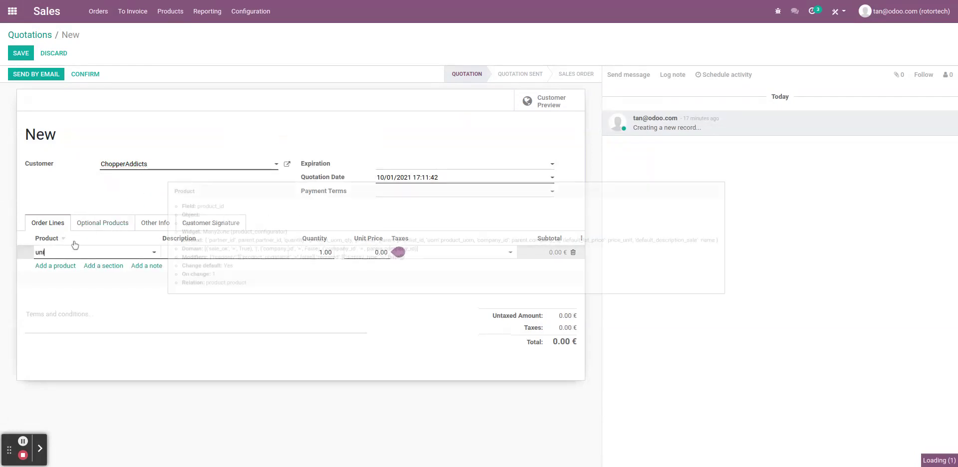
click(107, 264)
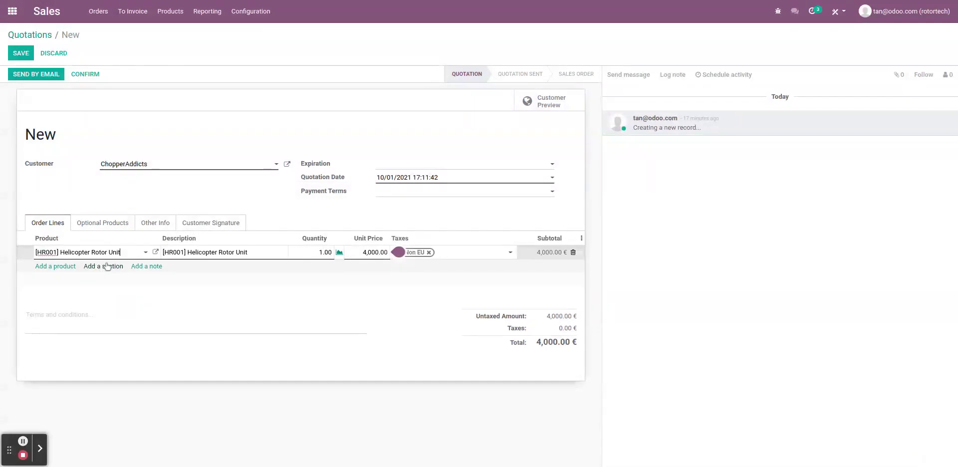
click(196, 319)
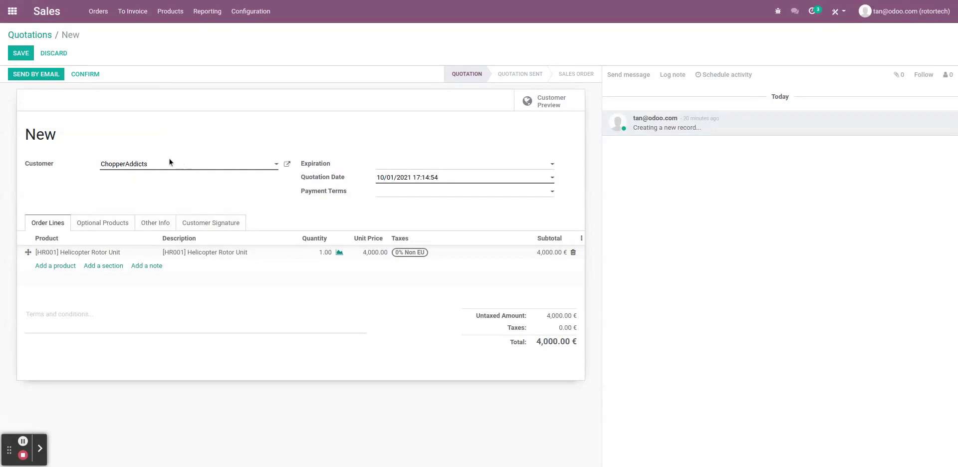
Set the quotation's delivery warehouse to Quality and confirm it as a sales order.
click(157, 224)
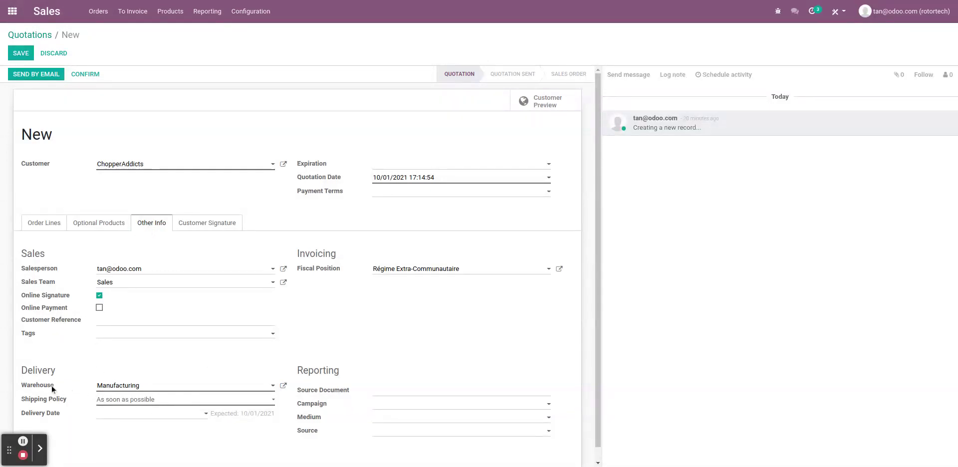
click(138, 389)
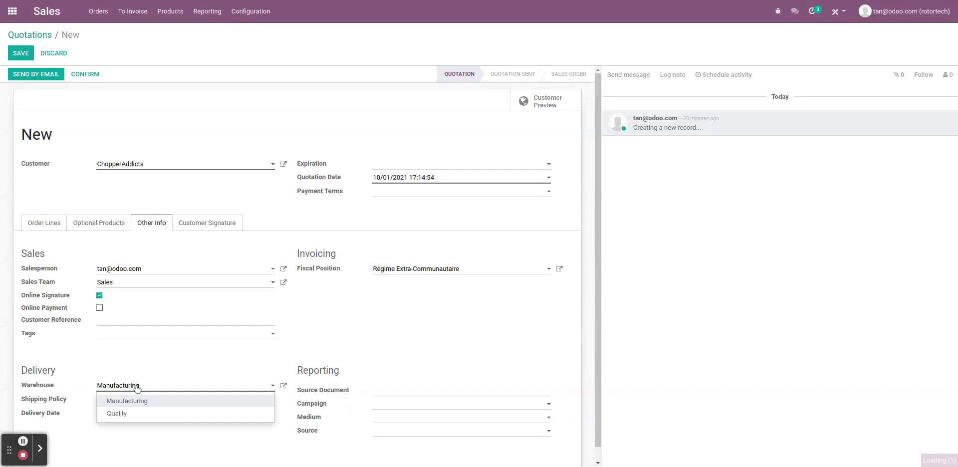
click(117, 413)
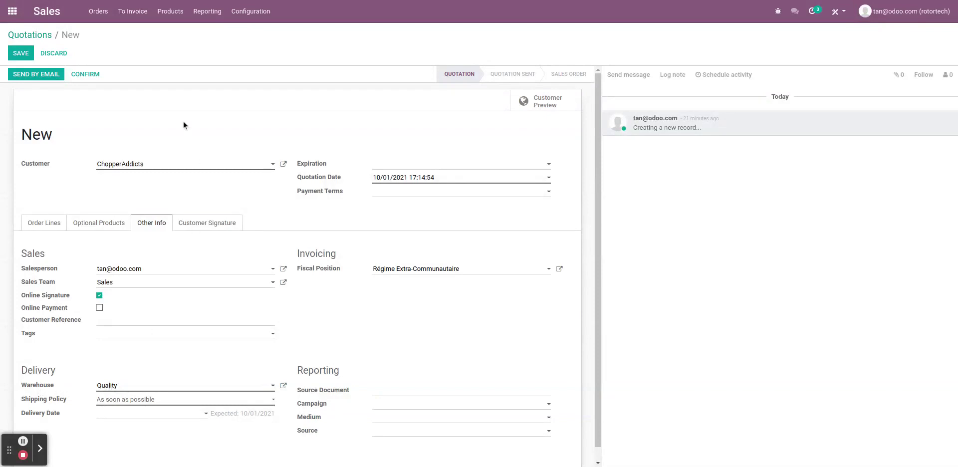
click(55, 222)
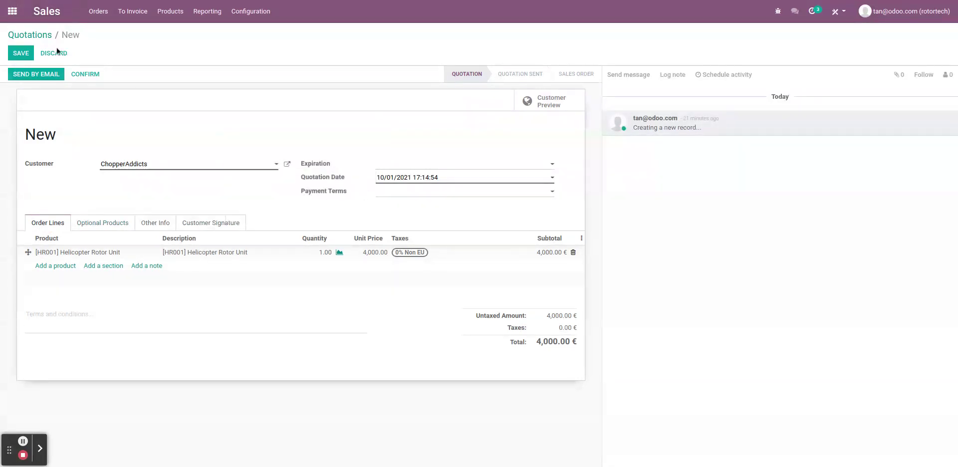
click(85, 75)
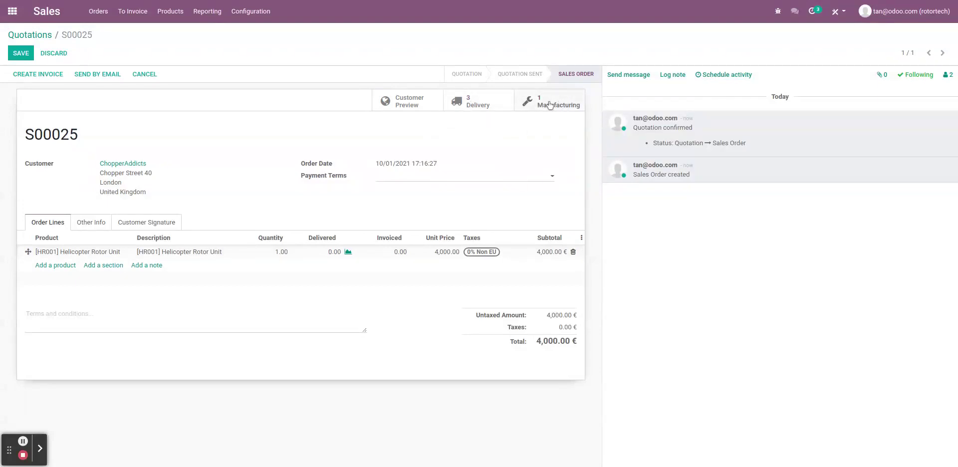
Review the sales order's delivery transfers, return to the order, and open its linked manufacturing order.
click(467, 102)
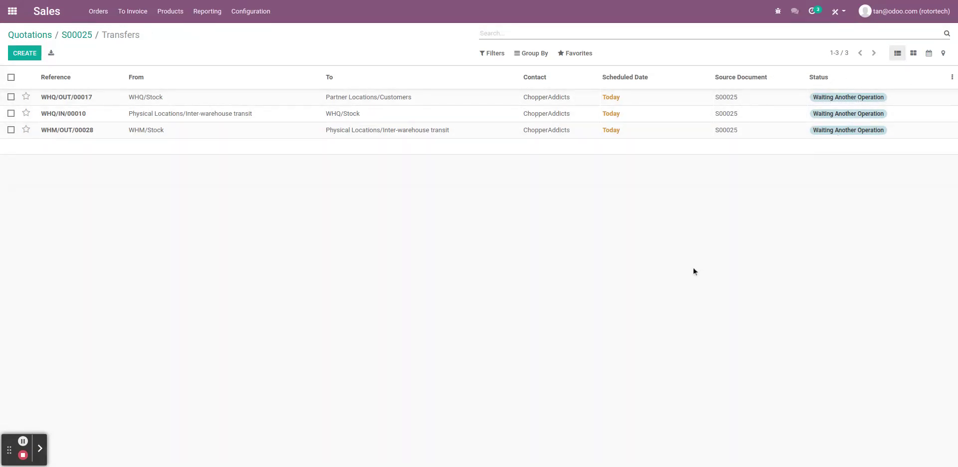
click(85, 35)
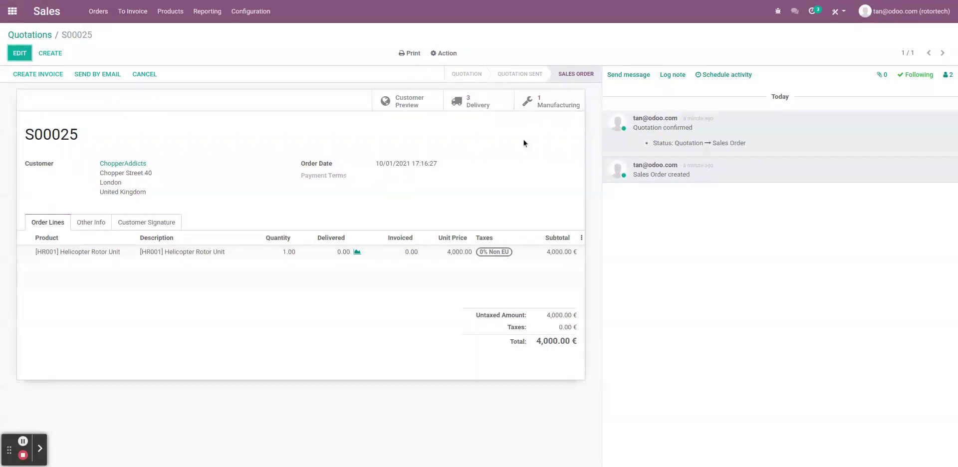
click(546, 105)
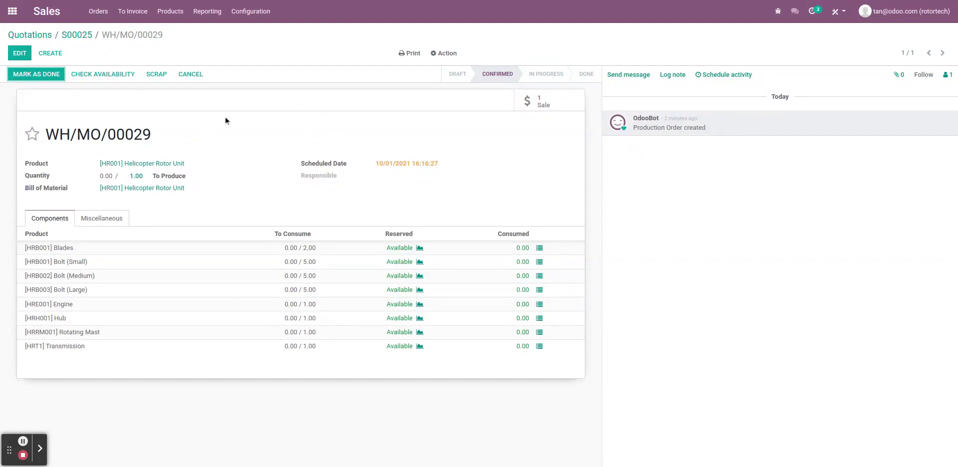
Reserve the components of the rotor unit's manufacturing order and mark it as done, applying immediate production of the full quantity.
drag(45, 134, 142, 135)
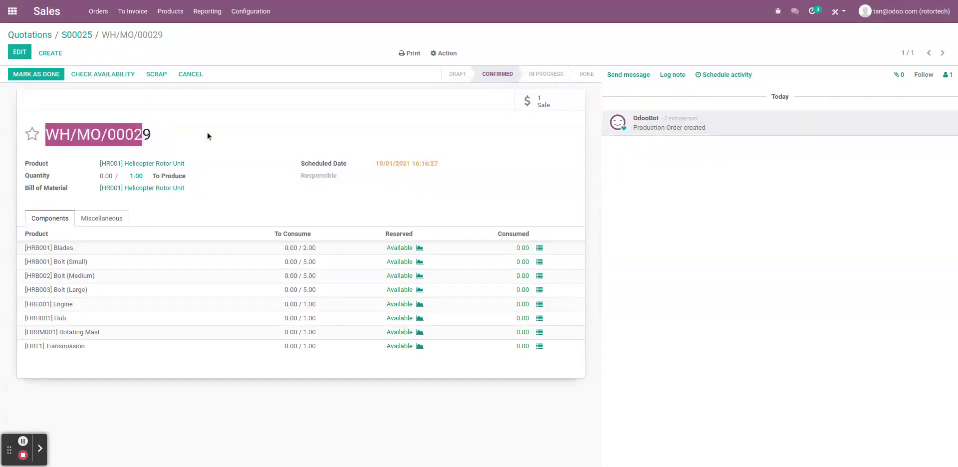
click(207, 135)
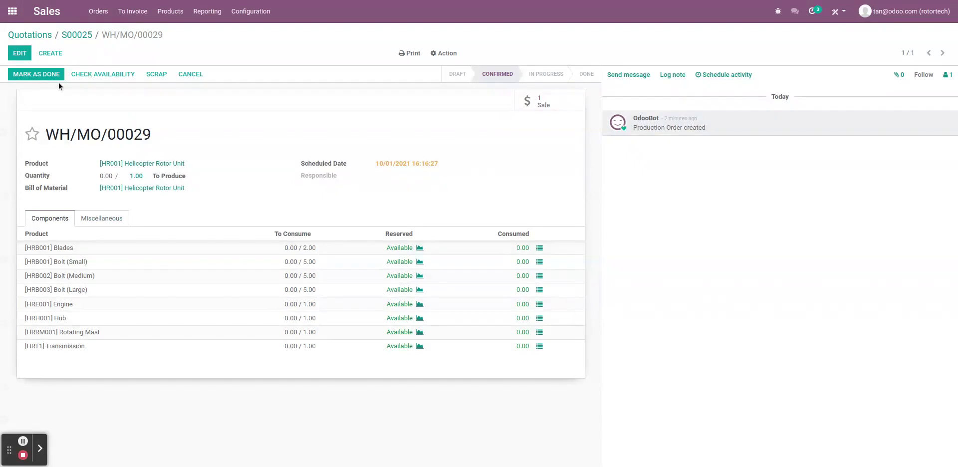
click(80, 76)
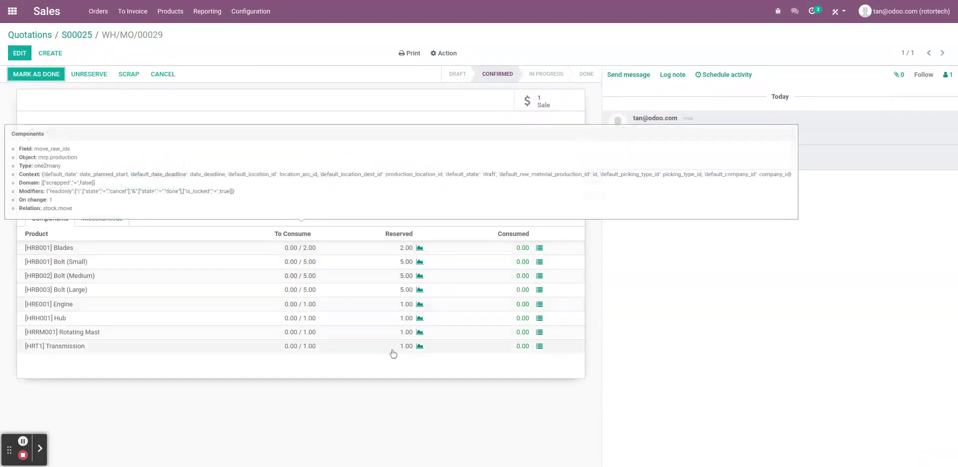
click(44, 75)
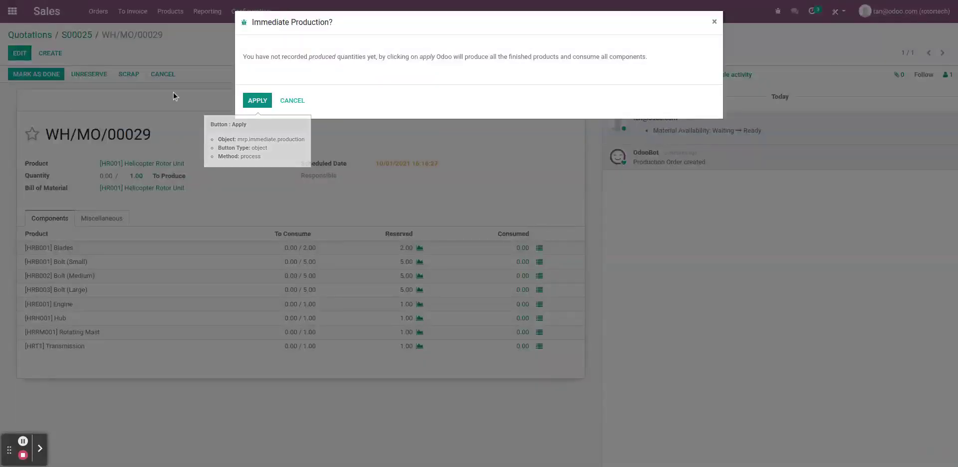
triple_click(104, 178)
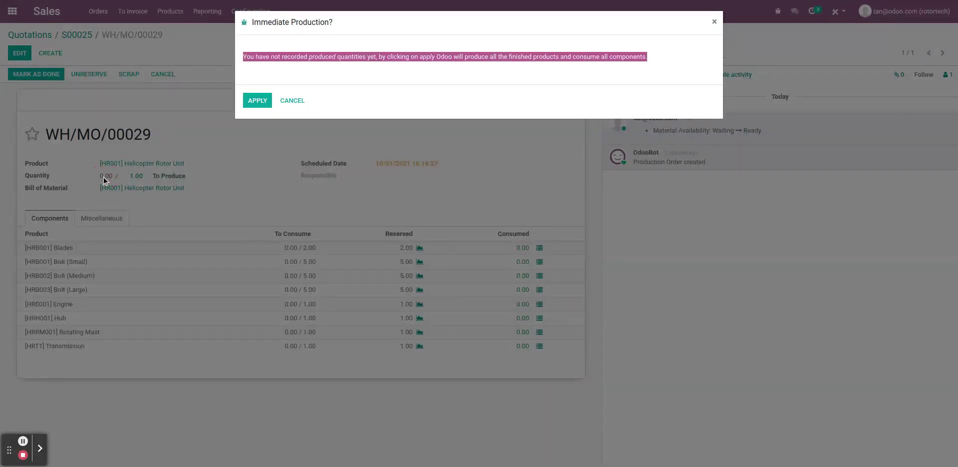
click(133, 180)
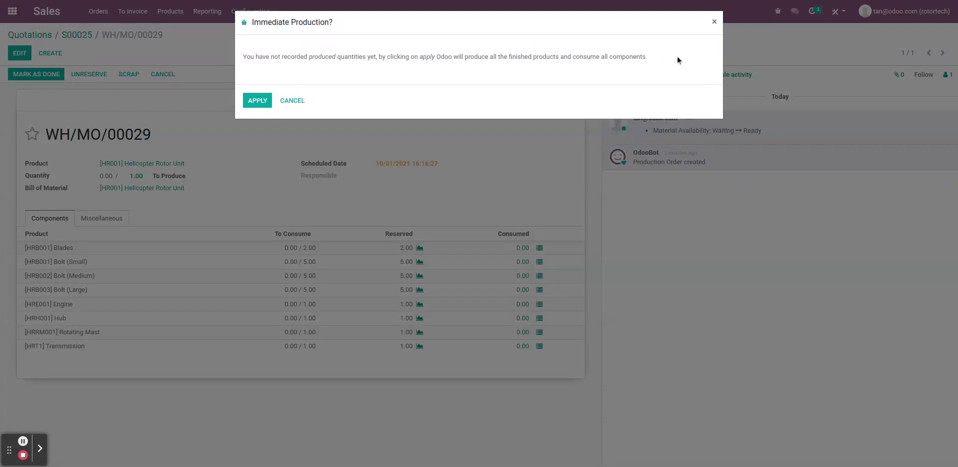
click(259, 102)
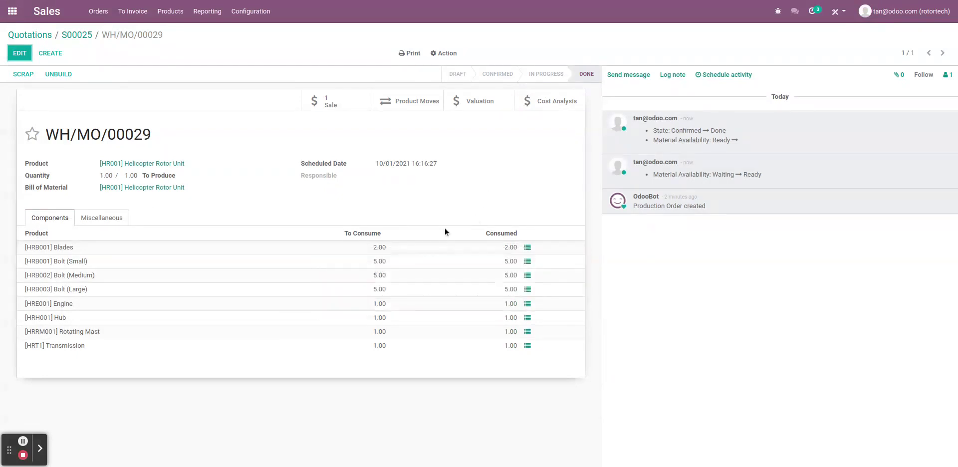
click(586, 74)
Return to sales order S00025, open its transfer from WHM/Stock to inter-warehouse transit, and validate it with all quantities processed.
click(73, 38)
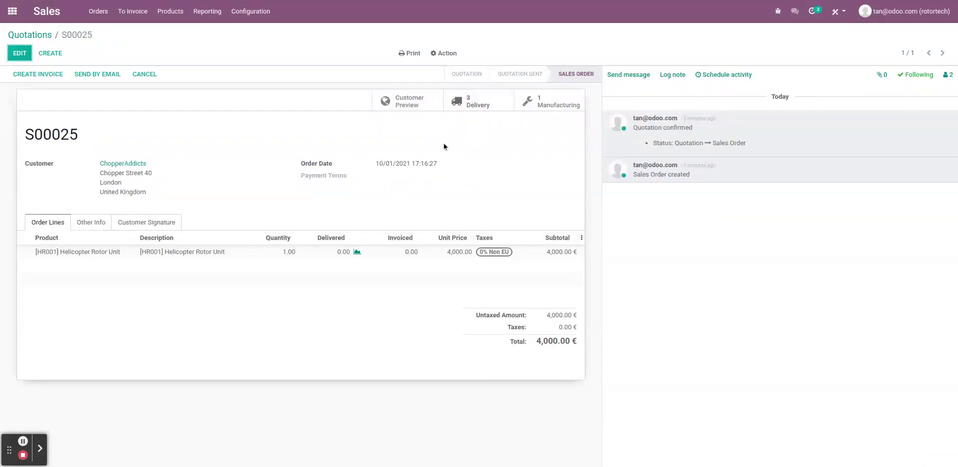
click(477, 103)
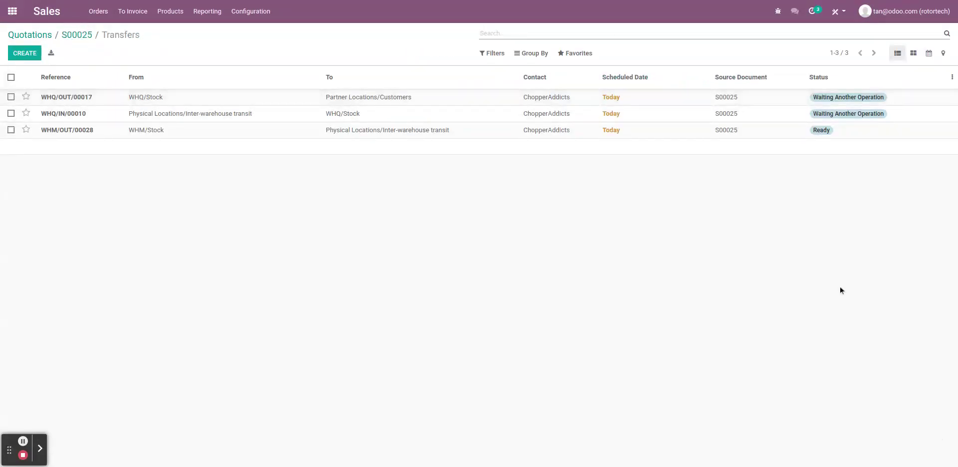
click(397, 133)
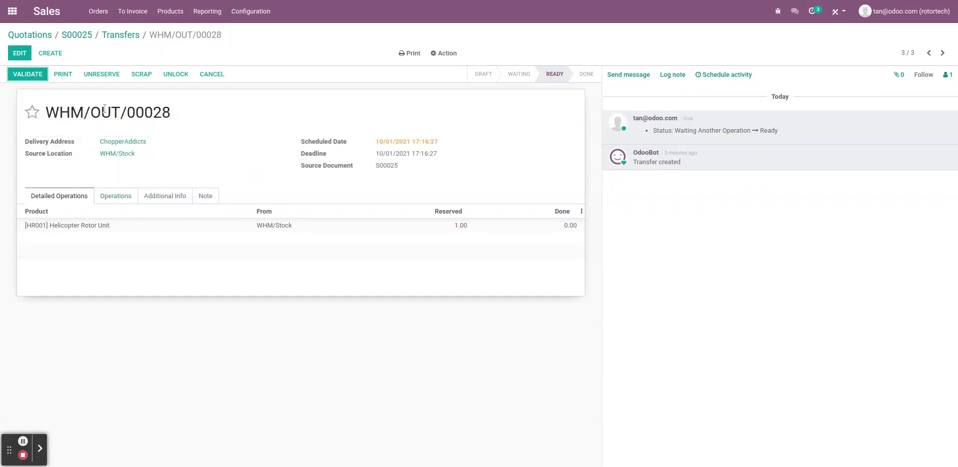
click(112, 199)
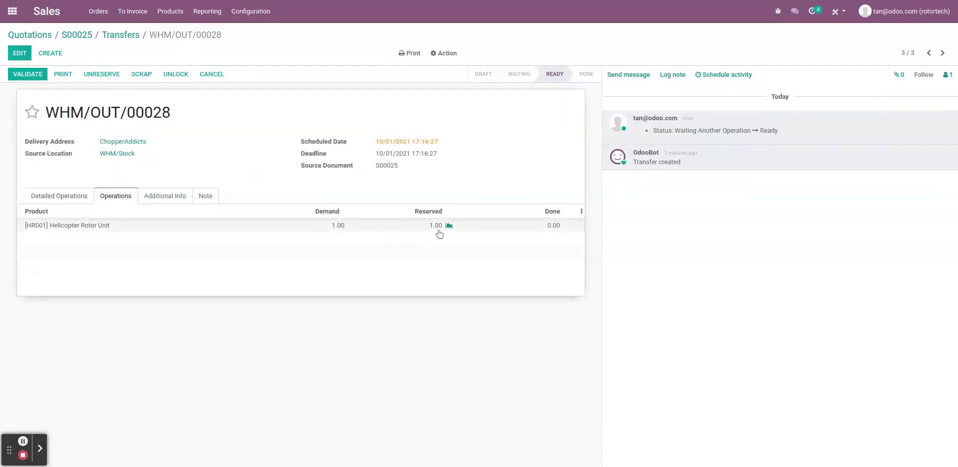
mouse_move(75, 226)
click(72, 197)
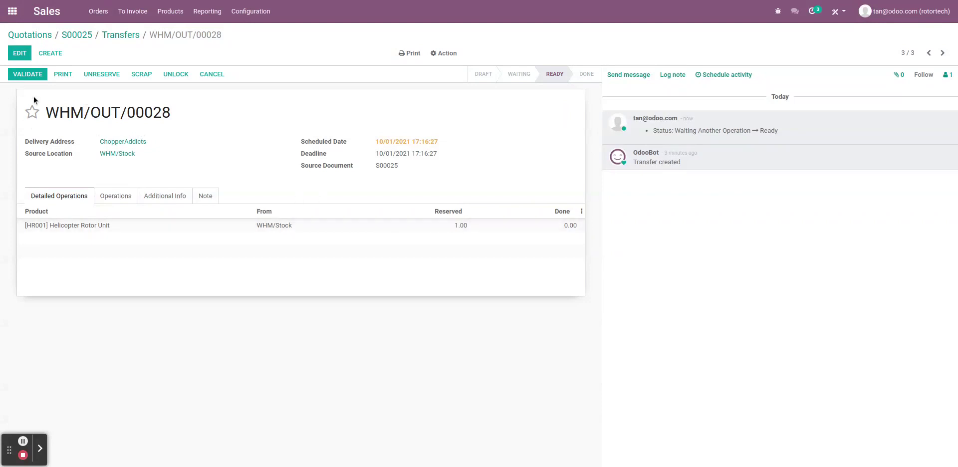
double_click(119, 154)
click(33, 76)
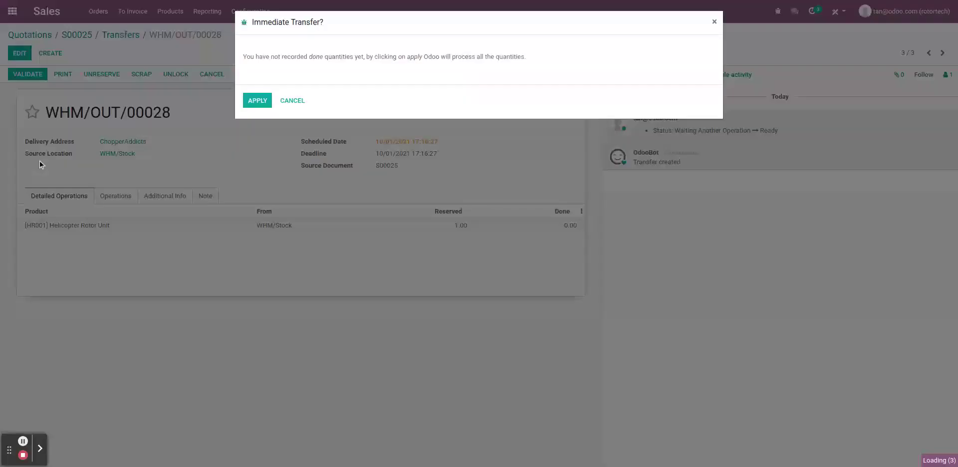
click(259, 102)
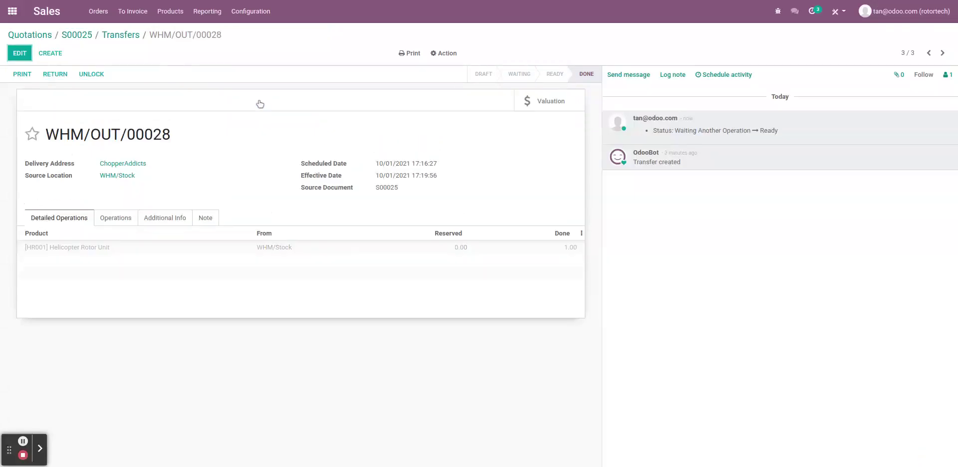
Pass the rotor unit's quality check on receipt WHQ/IN/00010 and validate the receipt with all quantities processed.
click(127, 38)
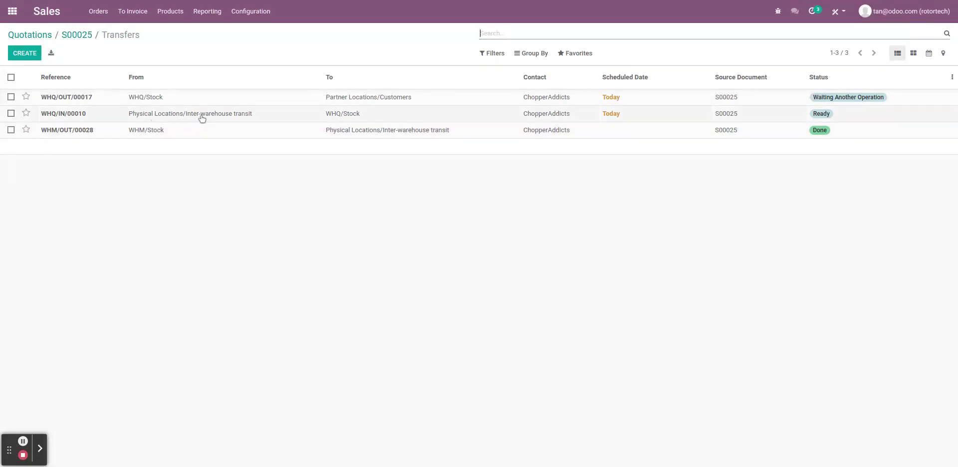
click(347, 118)
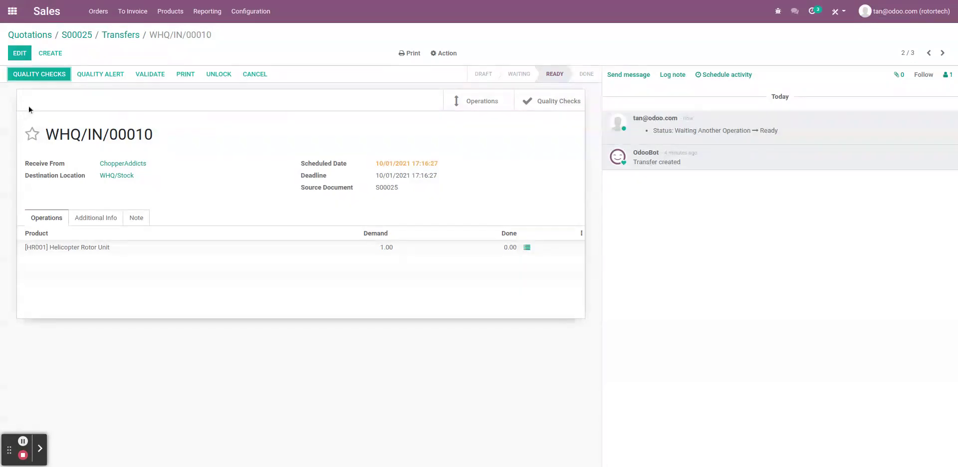
click(20, 74)
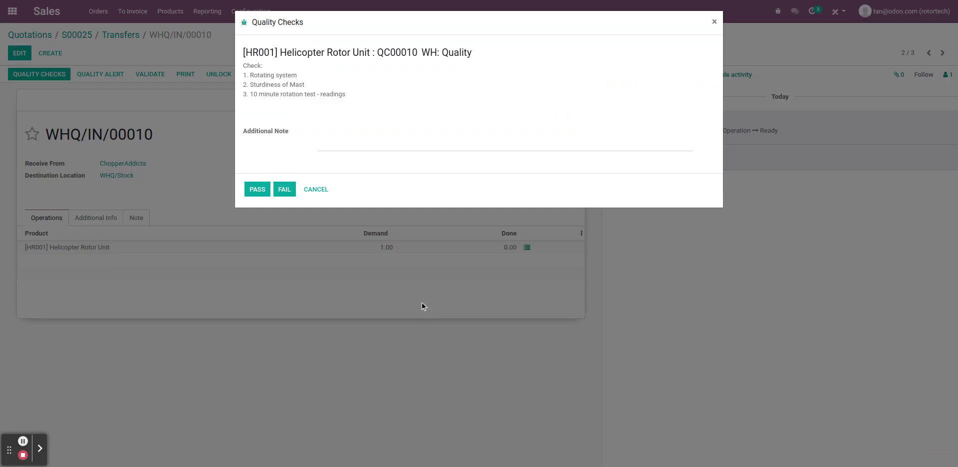
mouse_move(246, 68)
click(256, 191)
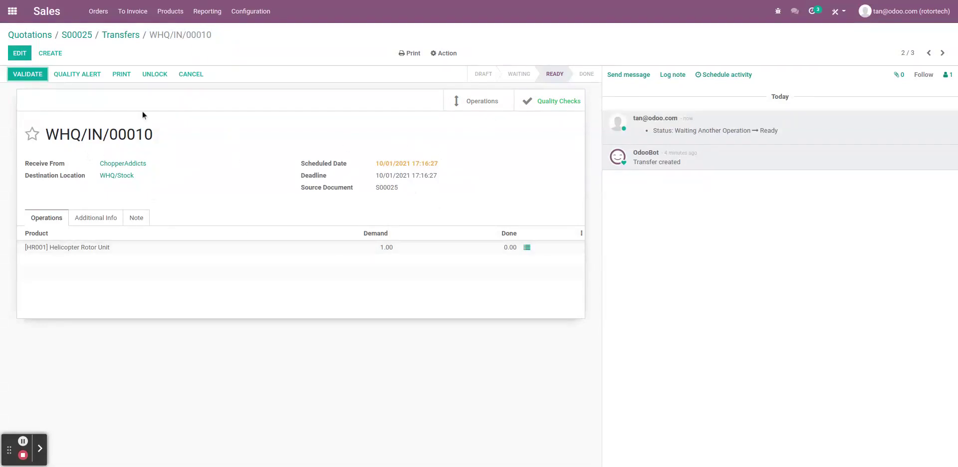
click(28, 74)
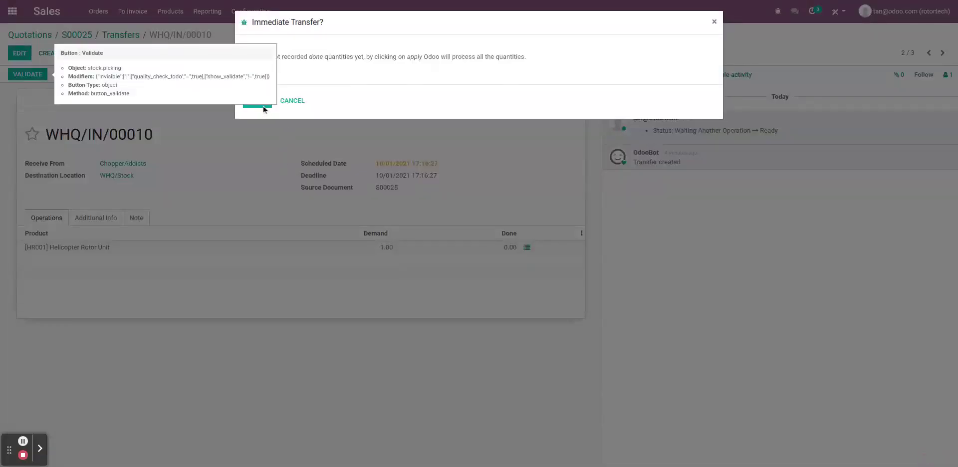
click(257, 104)
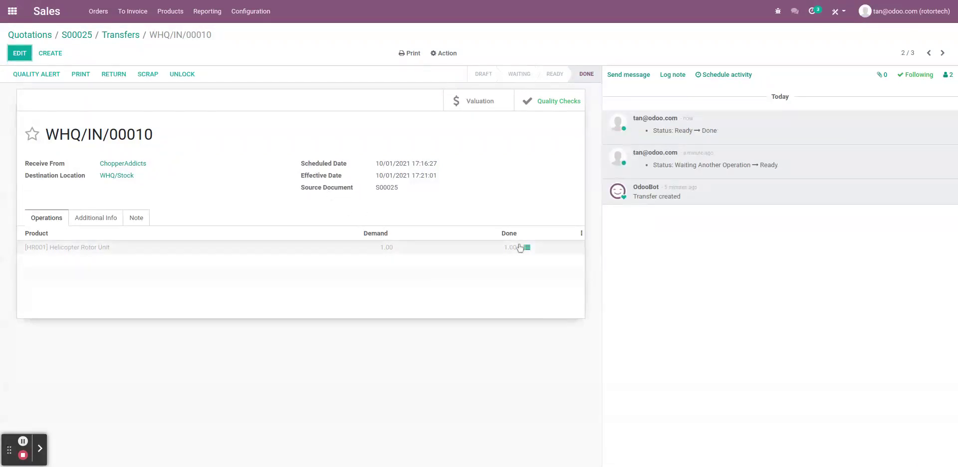
Open the customer delivery WHQ/OUT/00017 from the transfers list and validate it with all quantities processed.
click(121, 39)
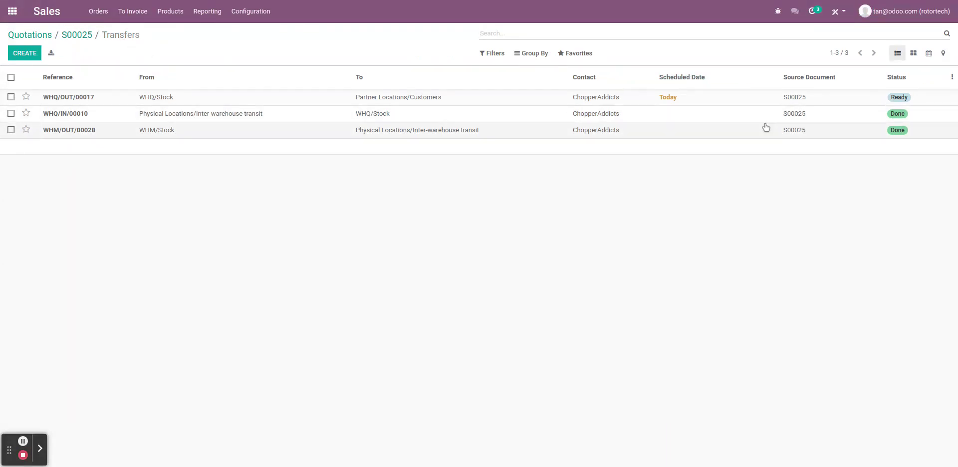
click(293, 102)
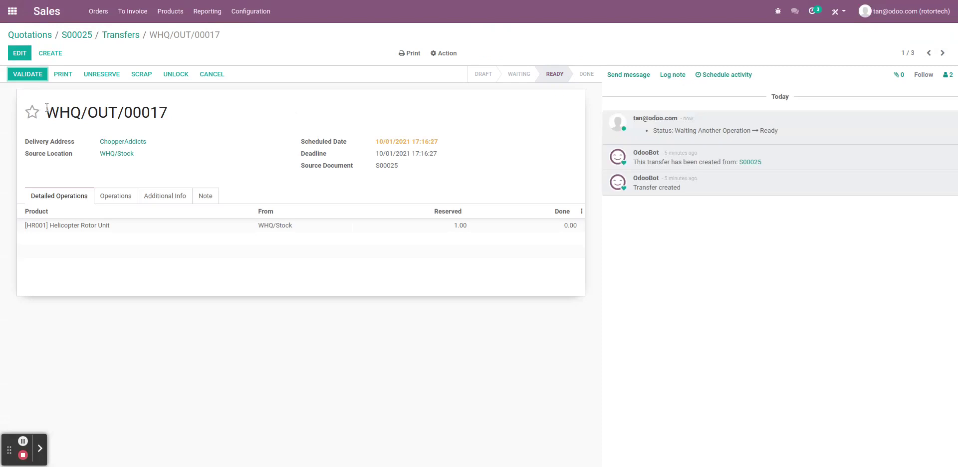
mouse_move(100, 226)
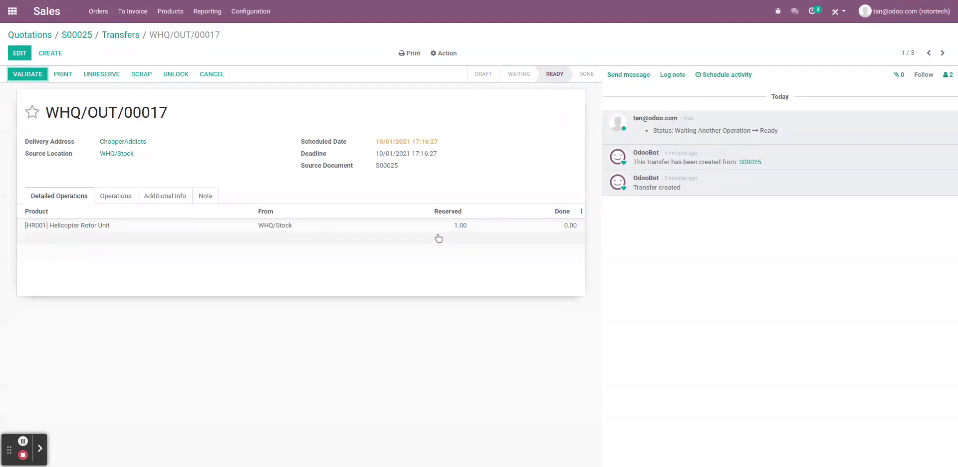
mouse_move(246, 235)
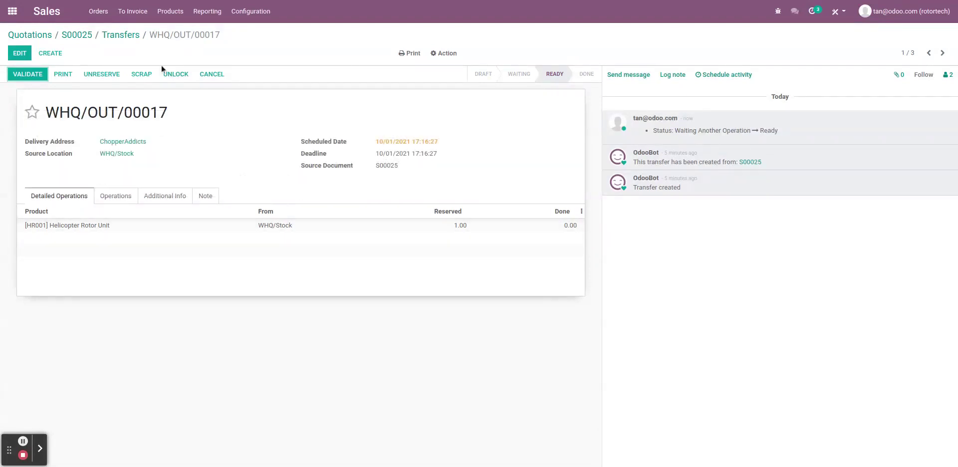
click(31, 74)
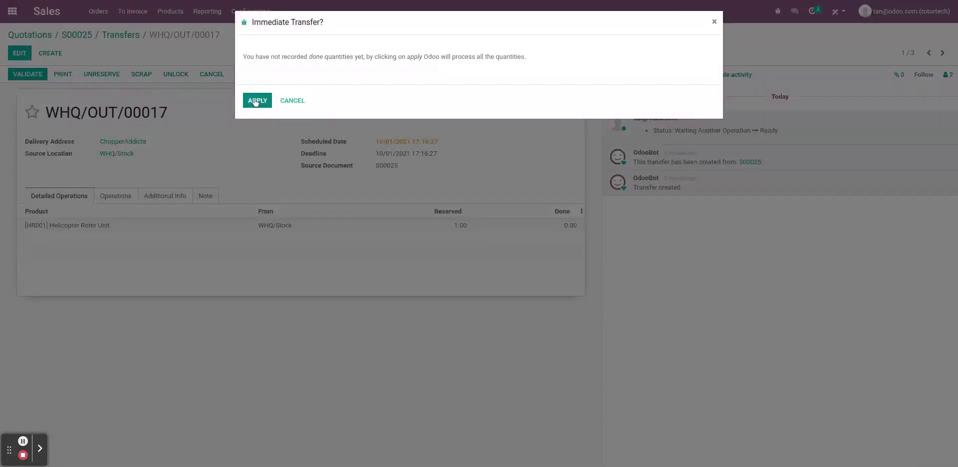
click(257, 101)
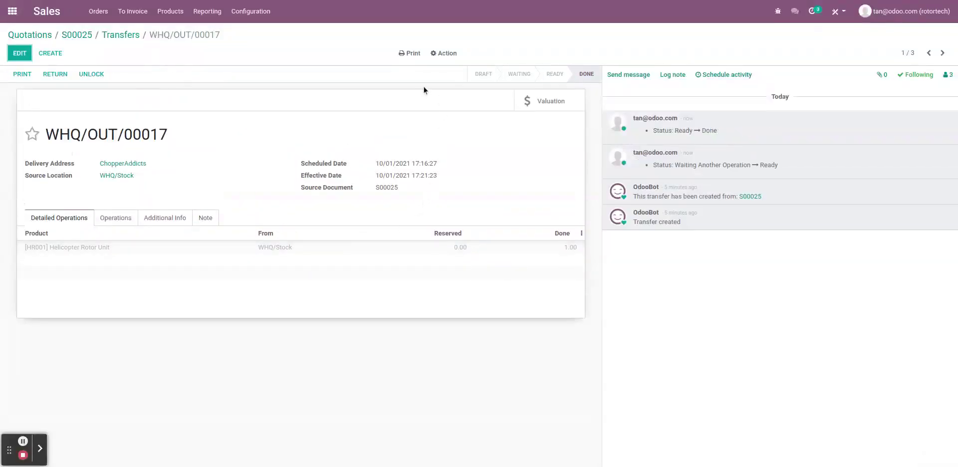
Review the delivered quantity and transfer statuses of sales order S00025, and return to the order.
click(89, 37)
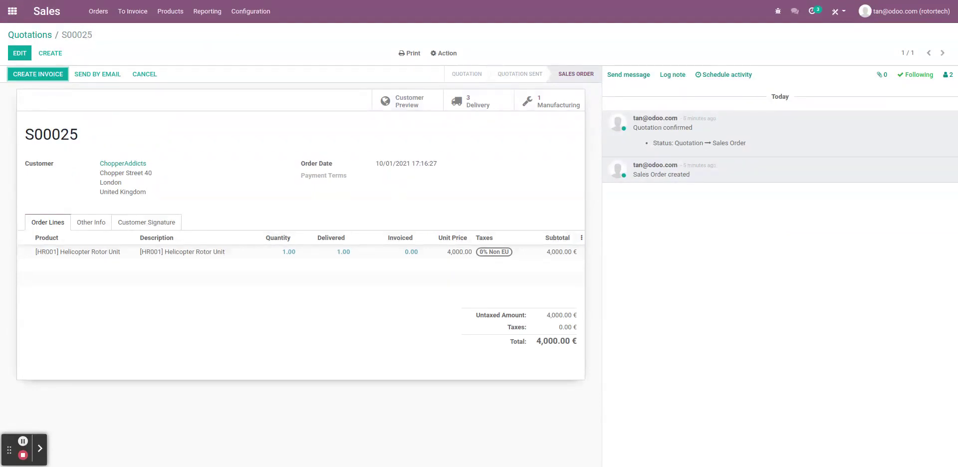
click(484, 103)
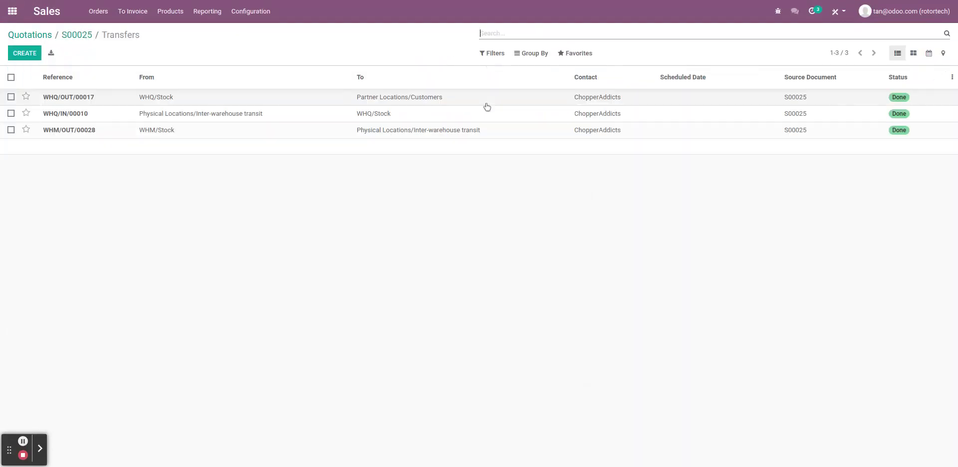
click(82, 39)
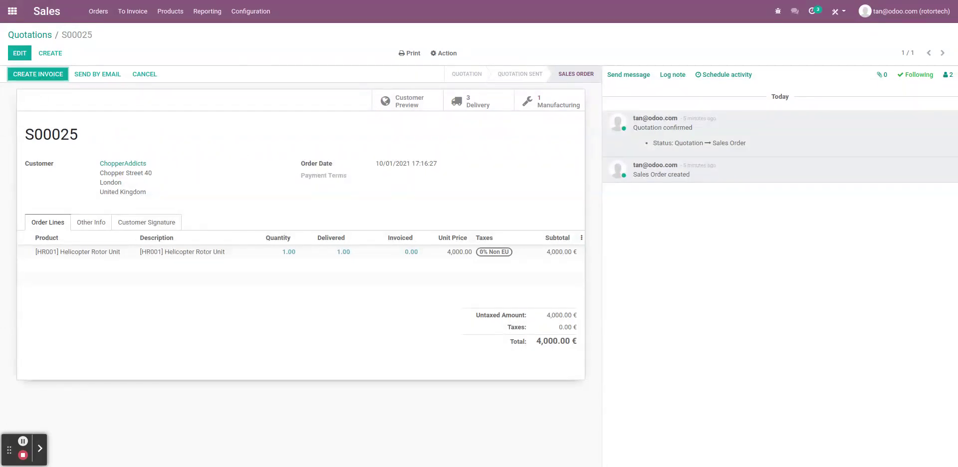
Create a new quotation for the customer Chops and Talks.
click(51, 53)
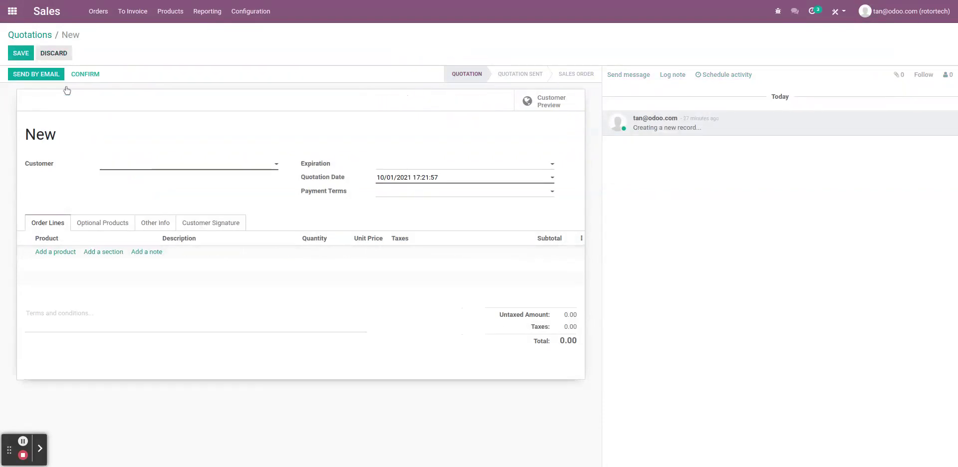
click(137, 164)
click(141, 196)
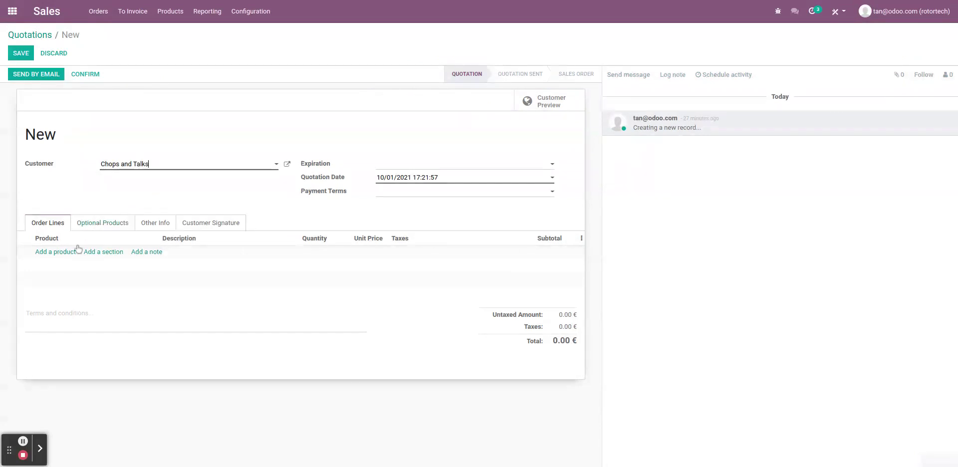
Add the product [HR001] Helicopter Rotor Unit to the order lines and confirm the quotation as a sales order.
click(61, 252)
click(68, 257)
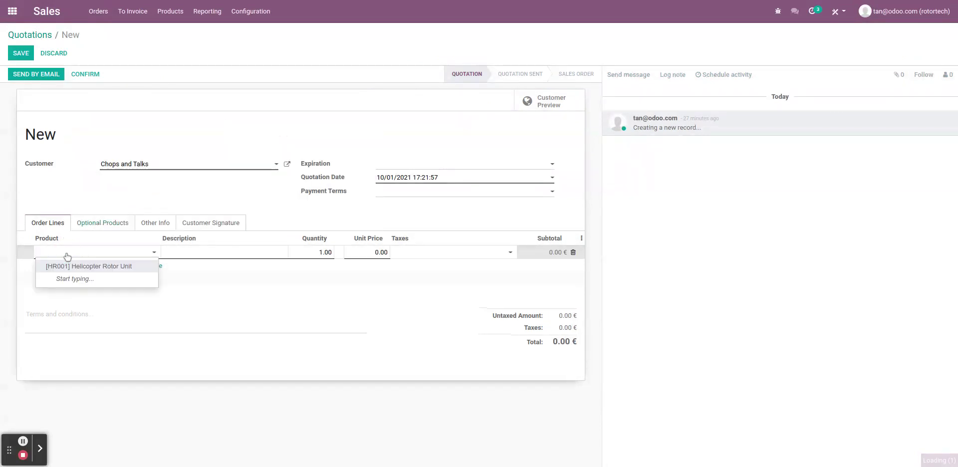
click(99, 268)
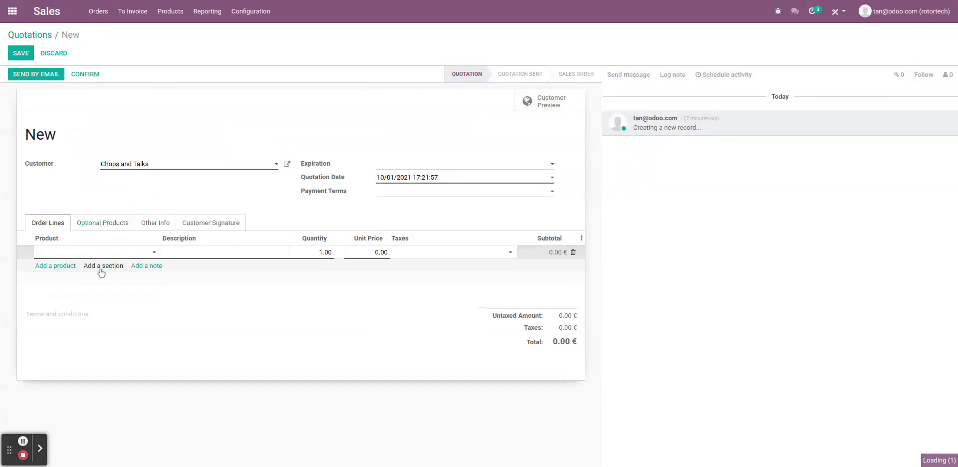
click(247, 312)
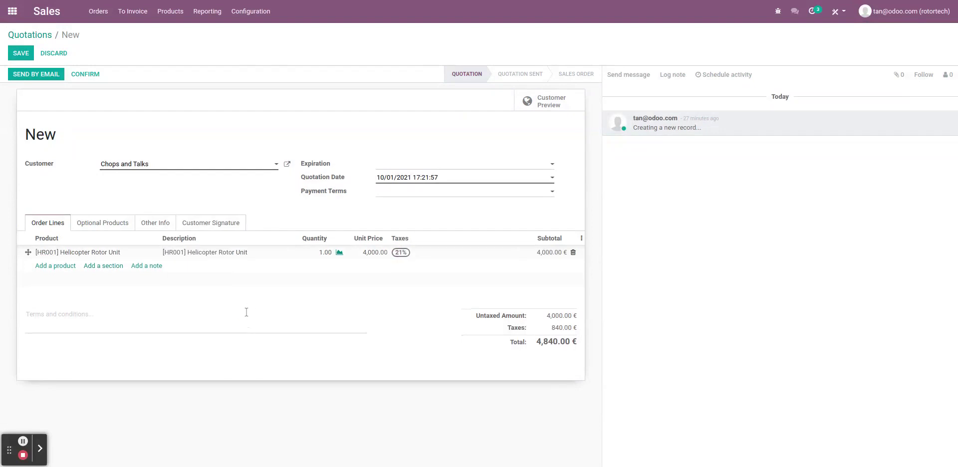
click(83, 75)
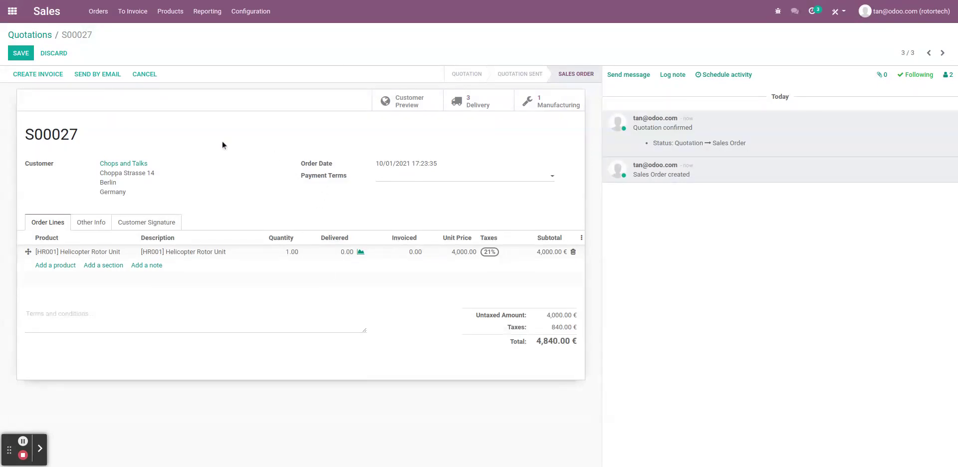
Open the manufacturing order of sales order S00027, reserve its components, and mark it as done with immediate production.
click(558, 101)
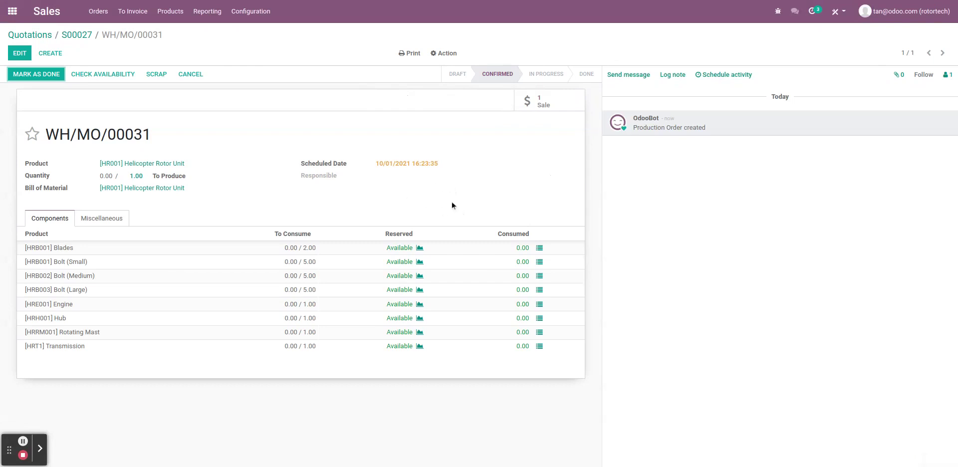
click(103, 78)
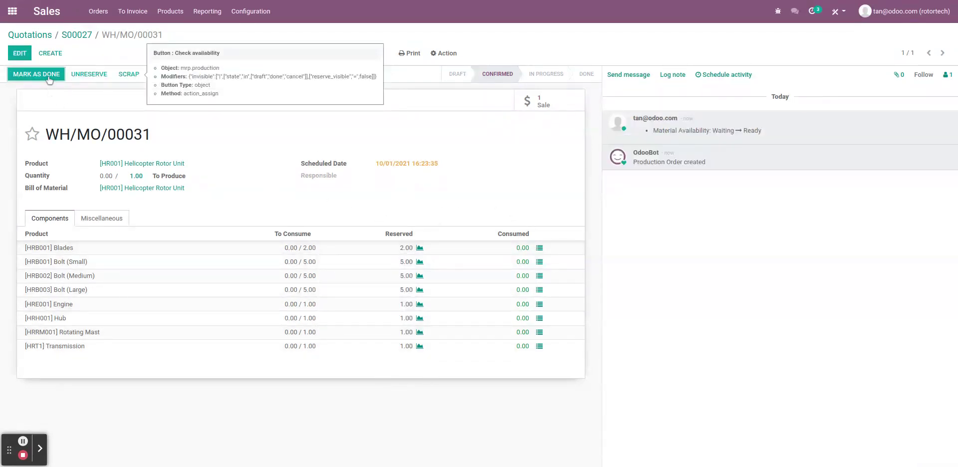
click(37, 74)
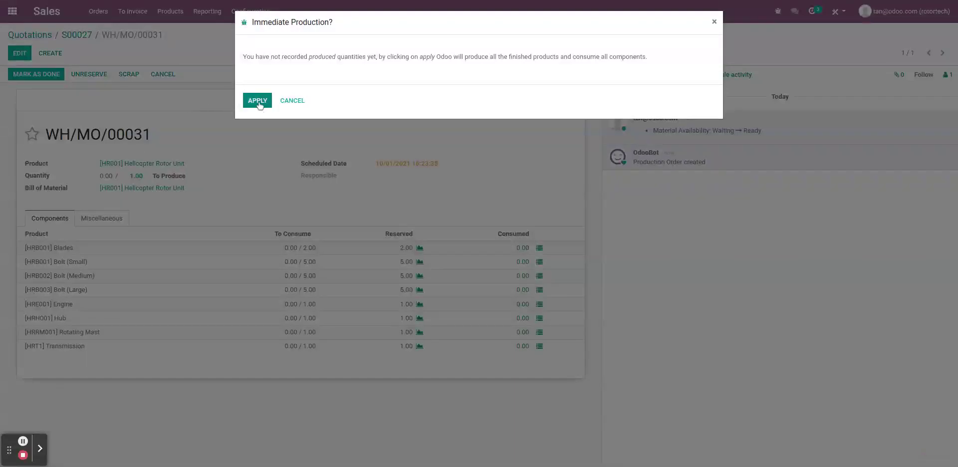
click(257, 102)
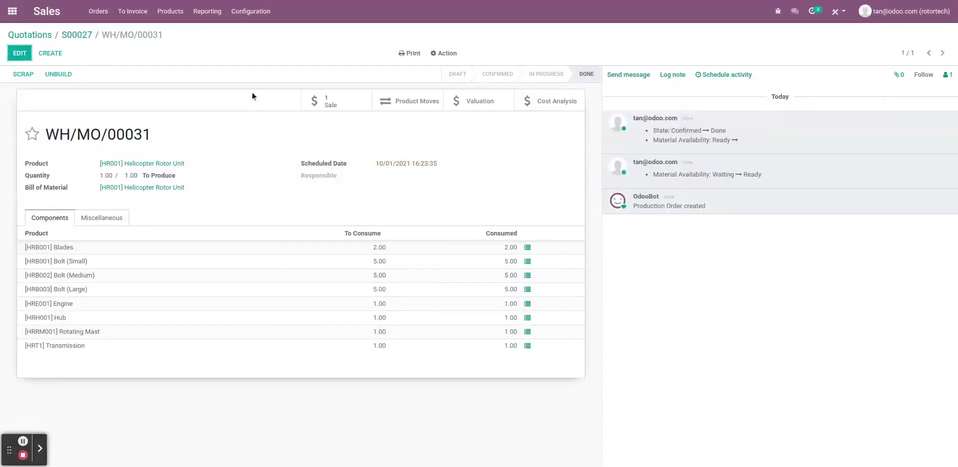
Open transfer WHM/OUT/00030 from the sales order's deliveries and validate it with all quantities processed.
click(77, 35)
click(484, 105)
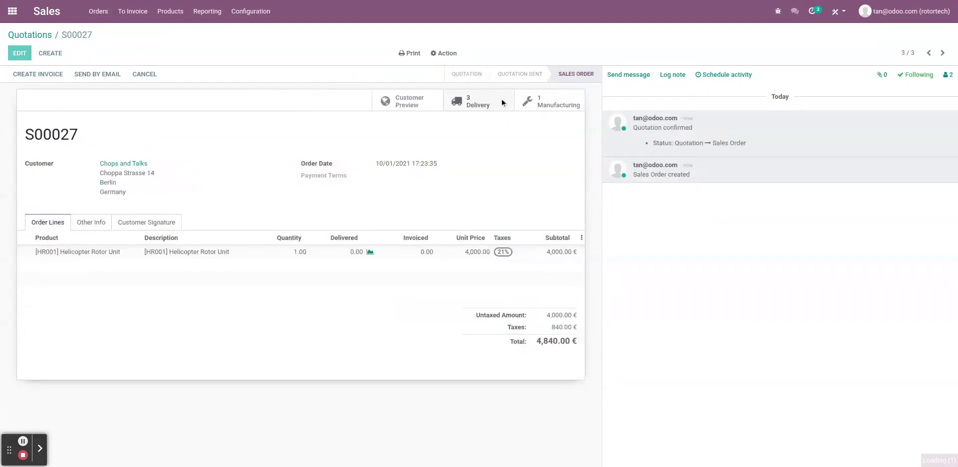
click(315, 134)
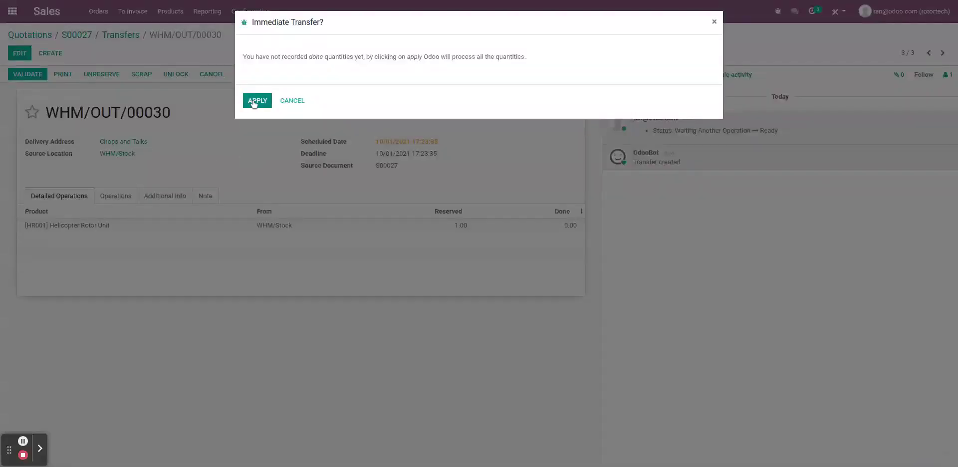
click(256, 100)
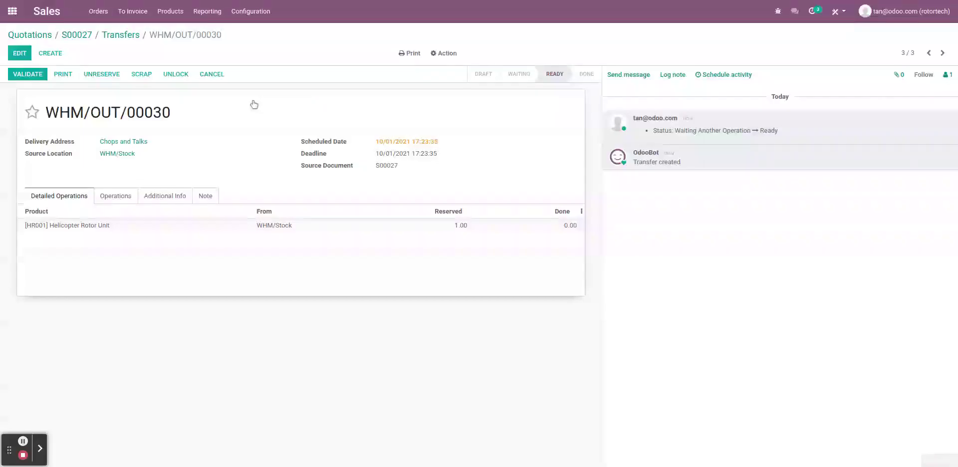
Open receipt WHQ/IN/00011 from the transfers list and fail the quality check on the Helicopter Rotor Unit.
click(130, 36)
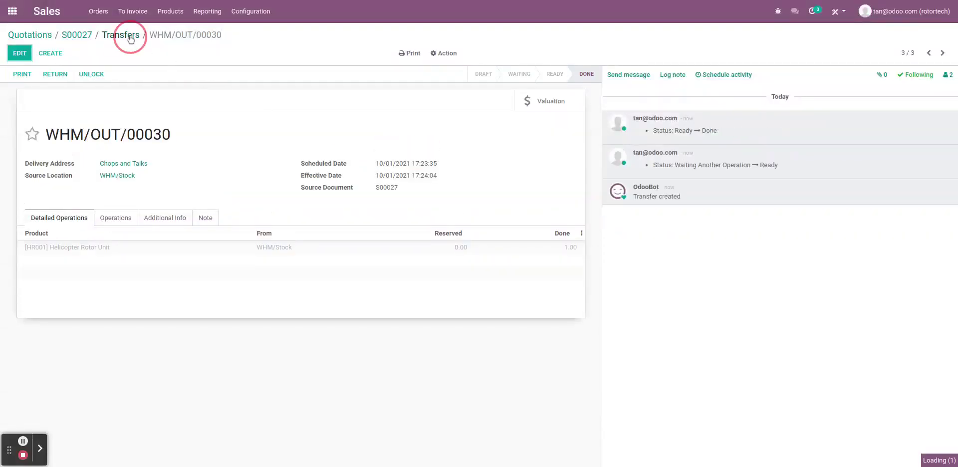
click(387, 115)
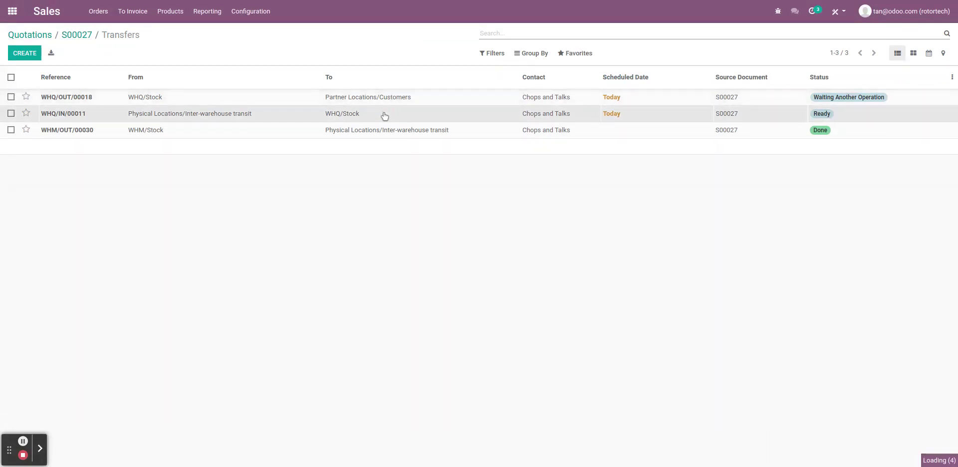
click(37, 76)
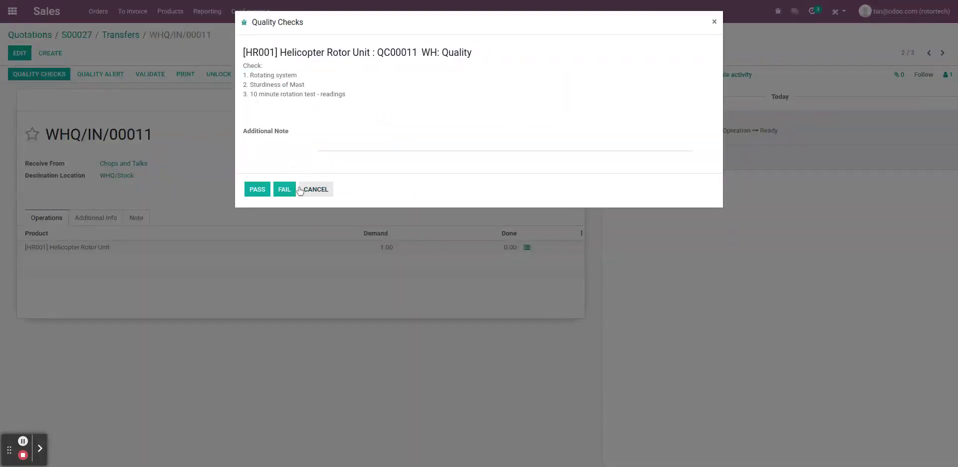
click(285, 190)
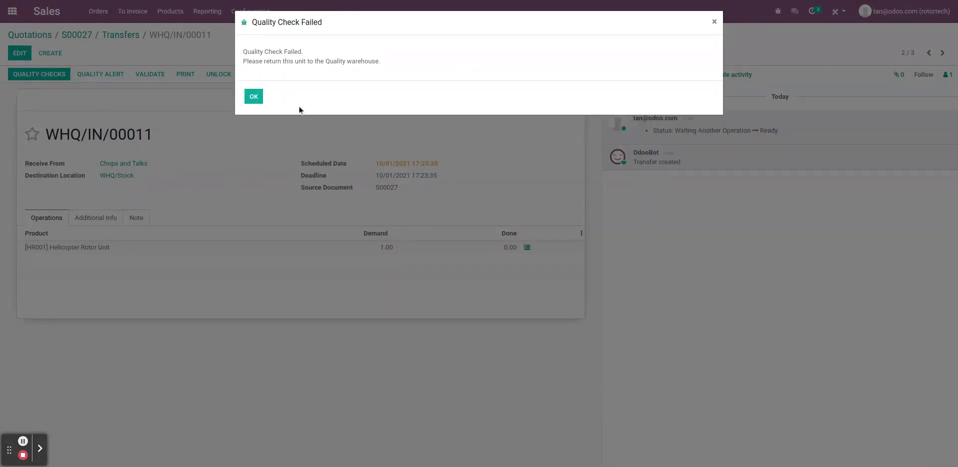
click(253, 97)
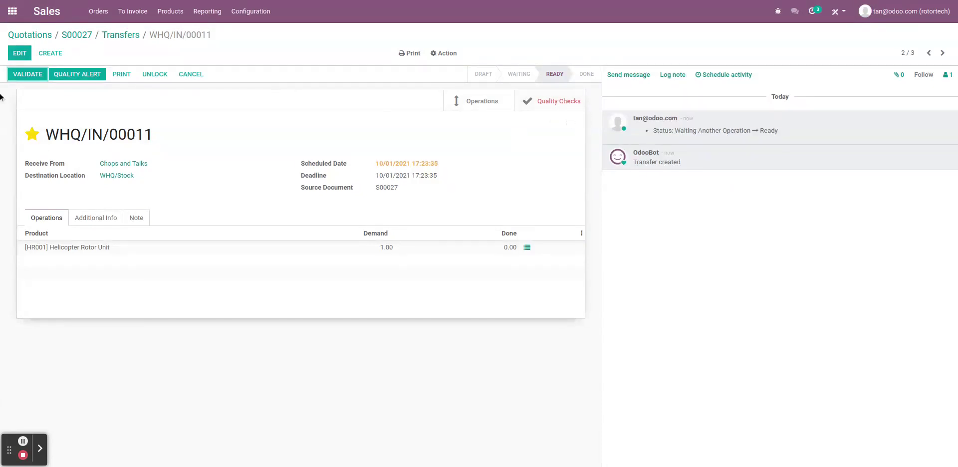
Validate receipt WHQ/IN/00011 with all quantities processed and return to the order's transfers list.
click(28, 74)
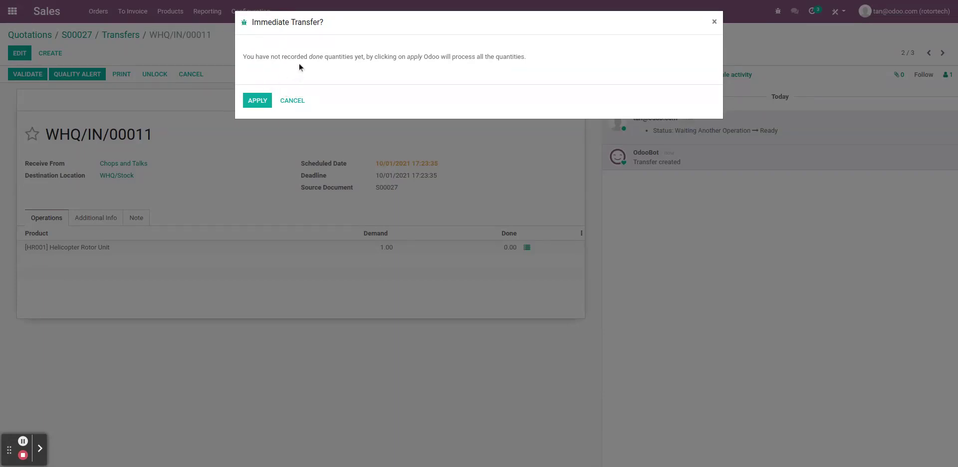
click(258, 100)
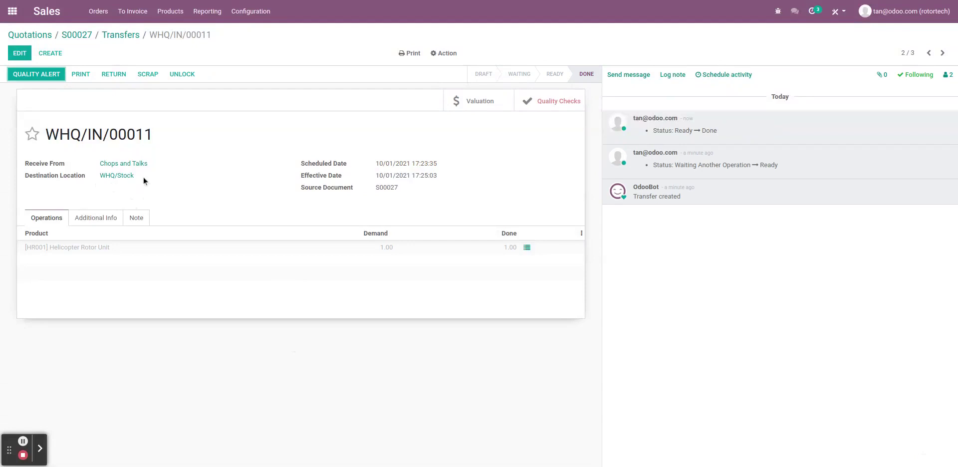
click(129, 36)
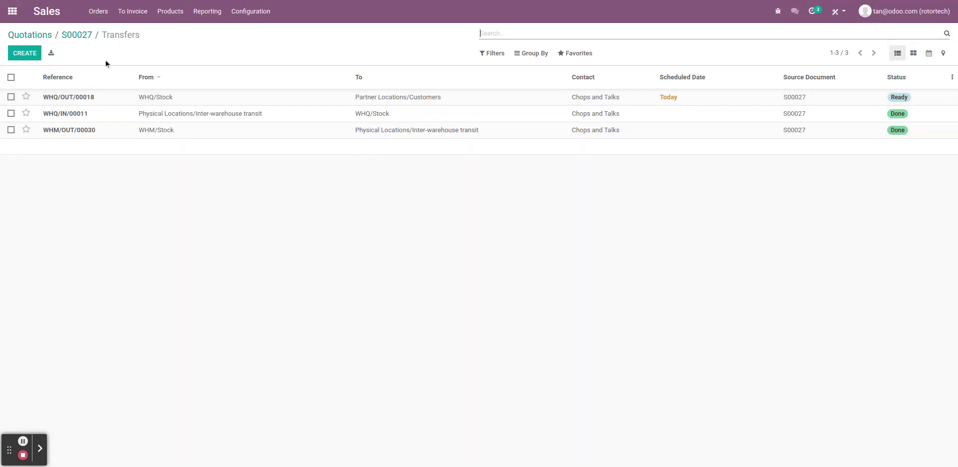
Switch to the Inventory app and create a new transfer with the operation type Quality: Internal Transfers.
click(13, 11)
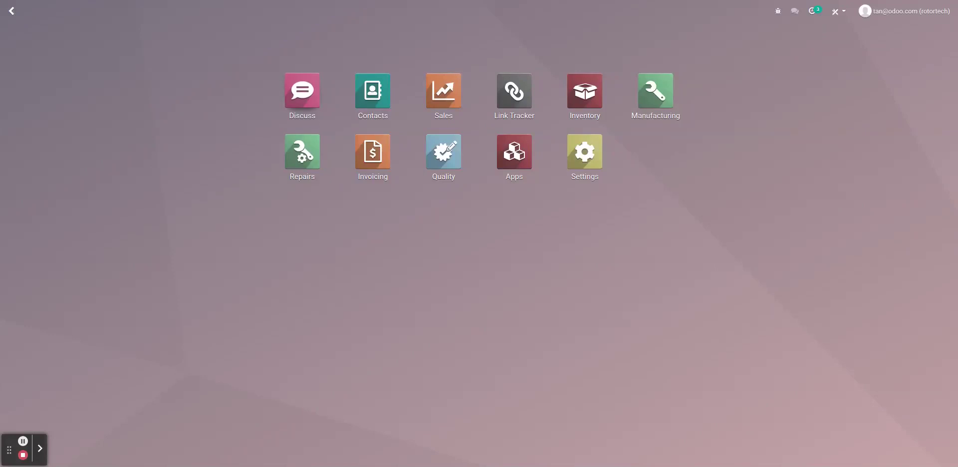
click(584, 91)
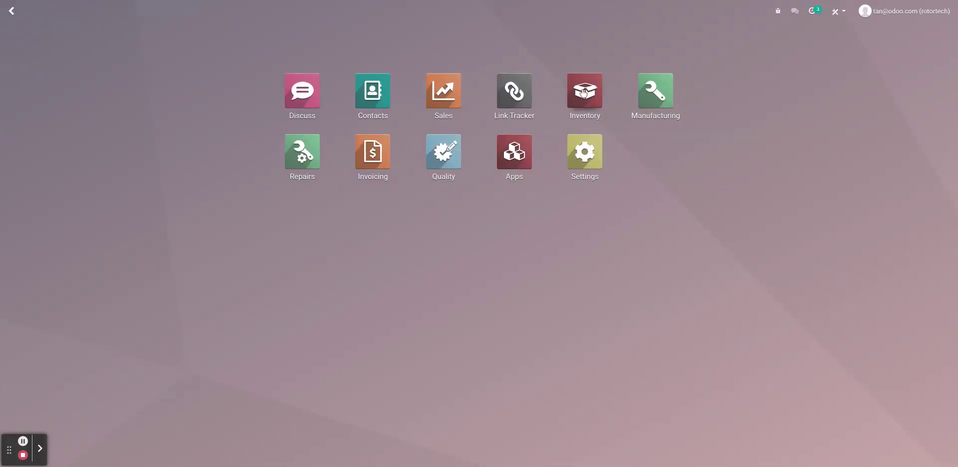
click(162, 14)
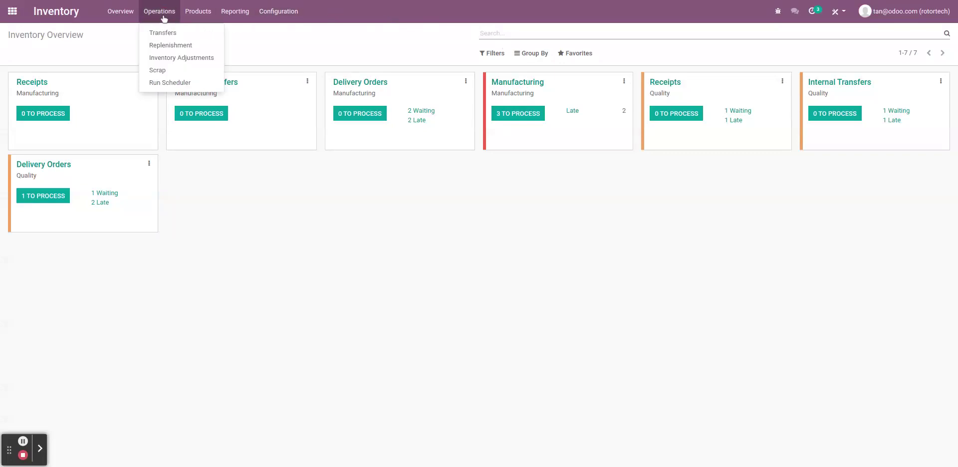
click(164, 33)
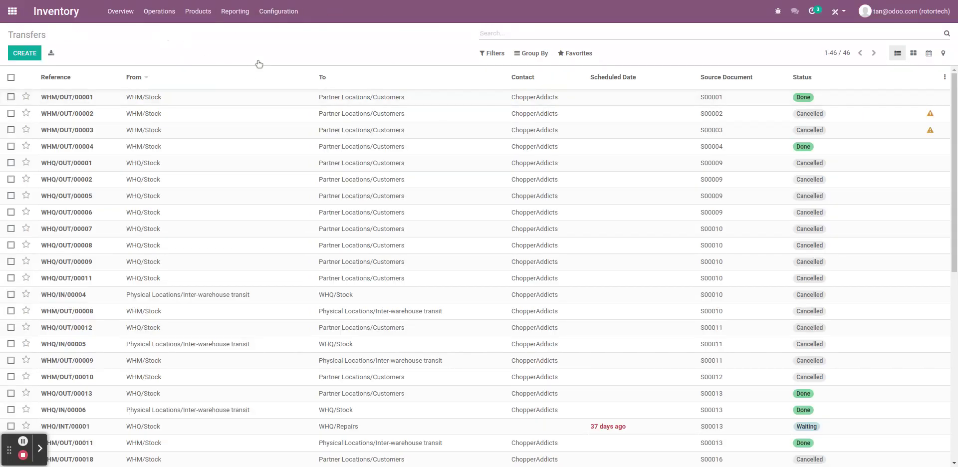
click(23, 54)
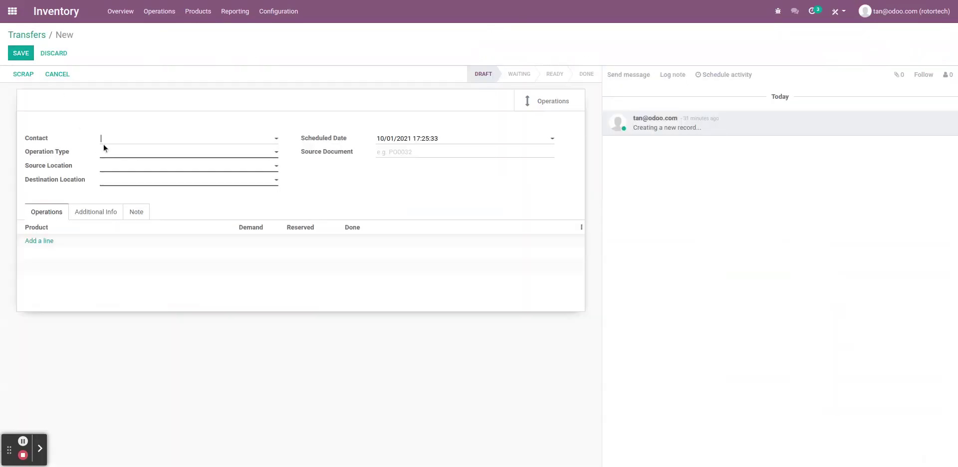
click(175, 153)
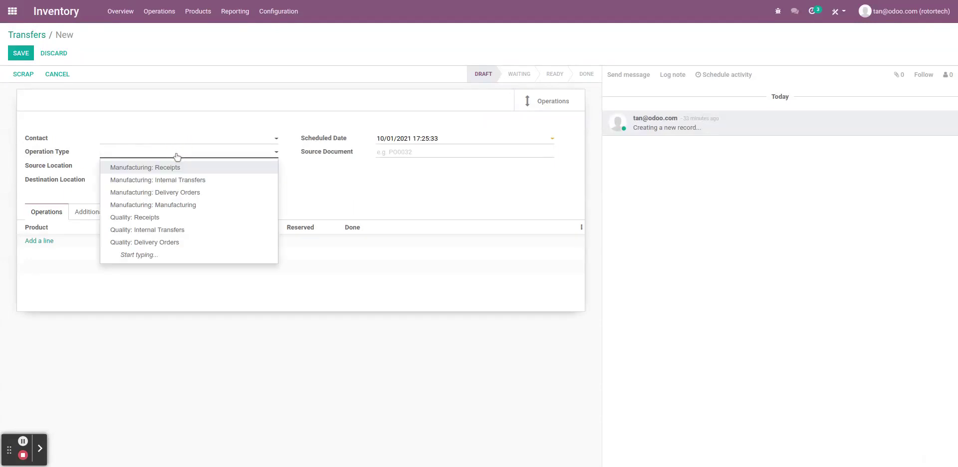
click(179, 230)
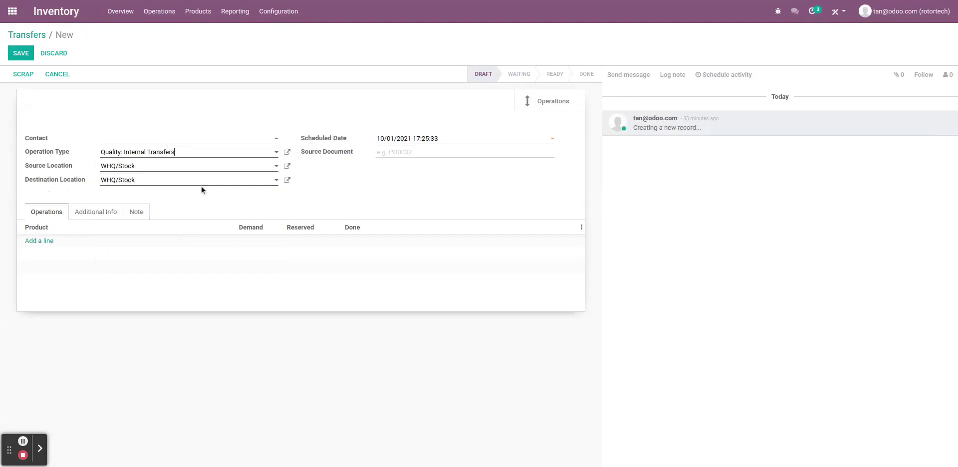
Set the destination location of the new transfer to WHQ/Repairs, keeping WHQ/Stock as the source location.
mouse_move(45, 166)
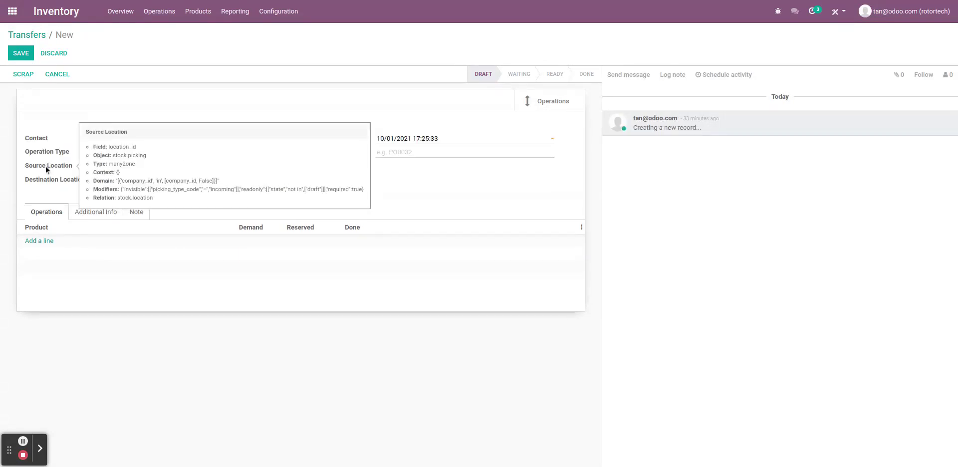
click(140, 170)
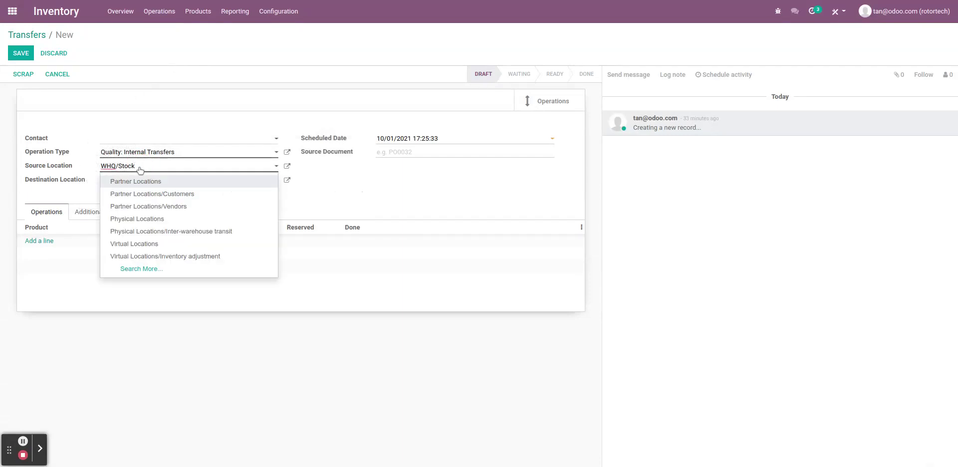
click(370, 182)
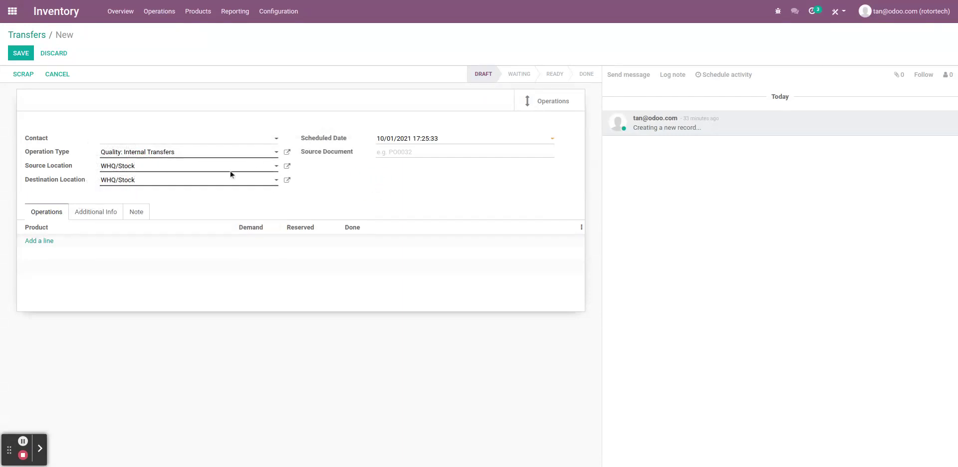
click(139, 184)
drag(139, 184, 120, 183)
text(re)
click(141, 197)
Add the product [HR001] Helicopter Rotor Unit to the transfer's operations with a demand of 1.
click(36, 242)
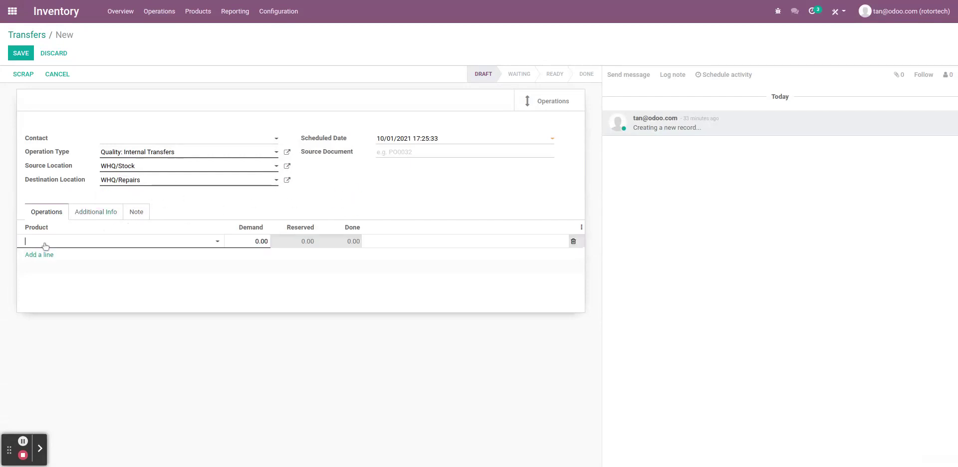
text(uni)
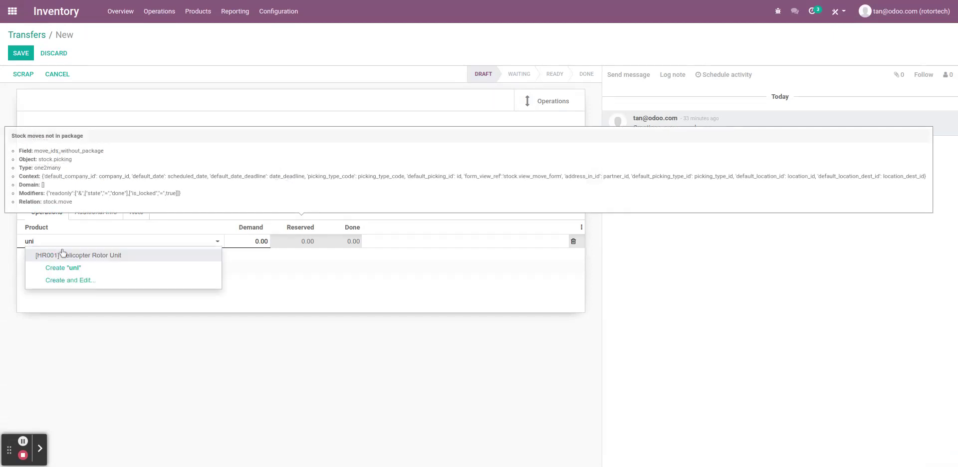
click(63, 252)
click(260, 241)
text(1)
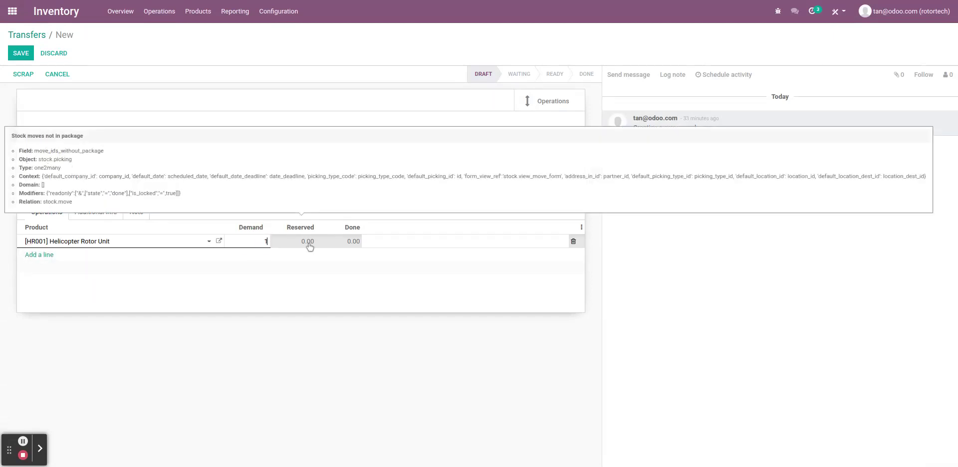
click(342, 342)
Look through the transfer's additional information and note, save the internal transfer, and mark it as to do.
click(120, 216)
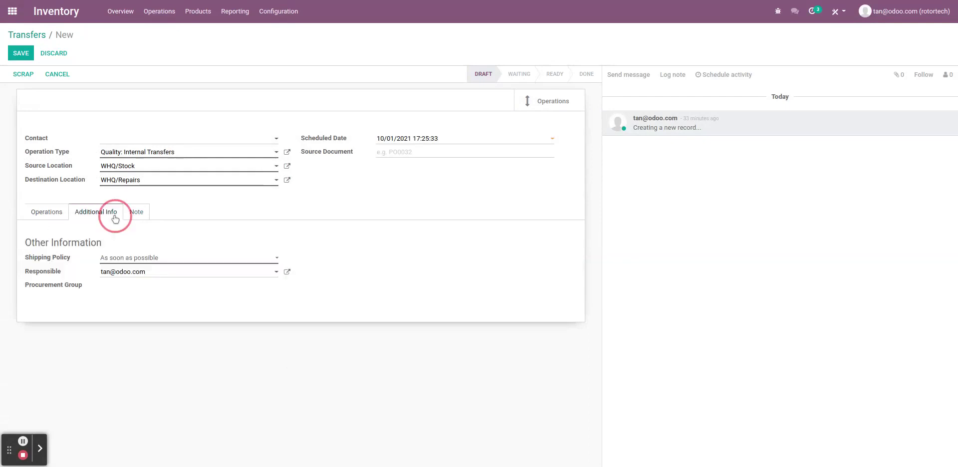
click(128, 215)
click(105, 215)
click(31, 212)
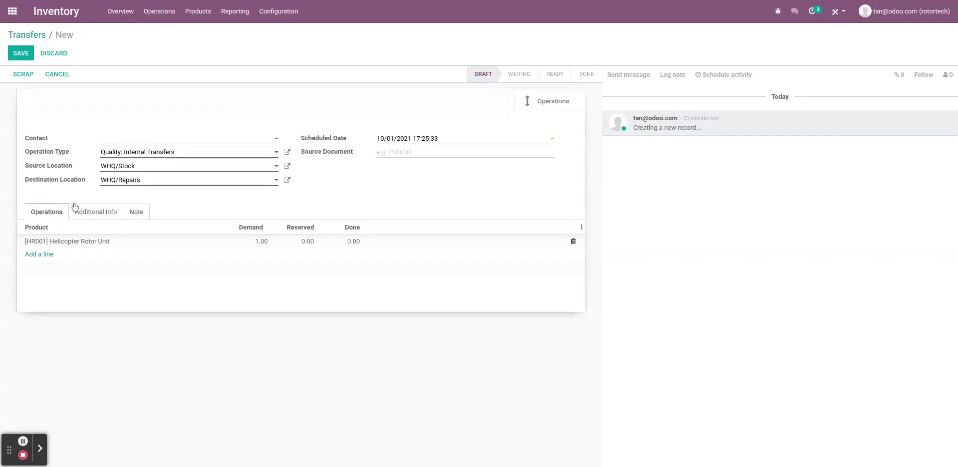
click(21, 54)
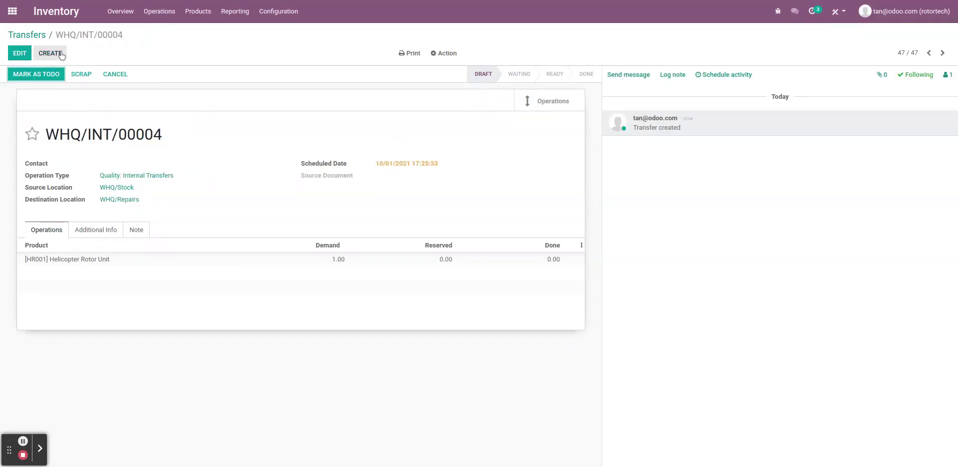
drag(55, 34, 146, 34)
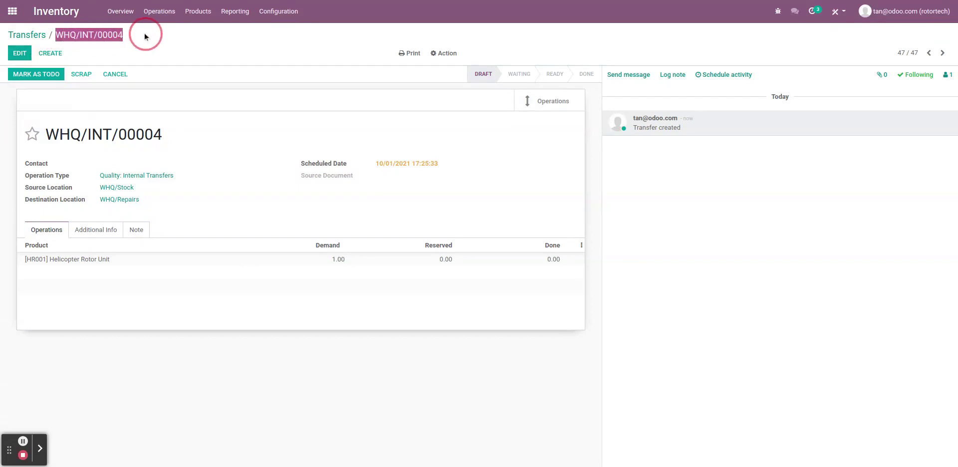
click(145, 33)
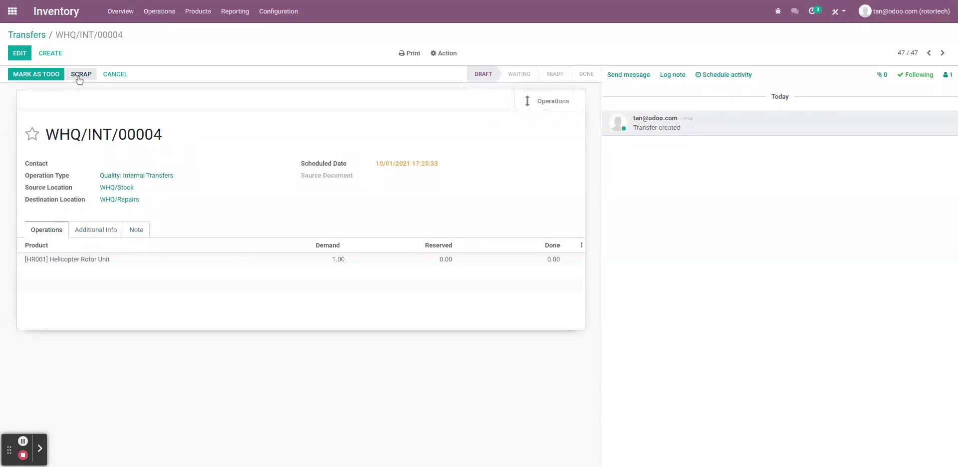
click(41, 78)
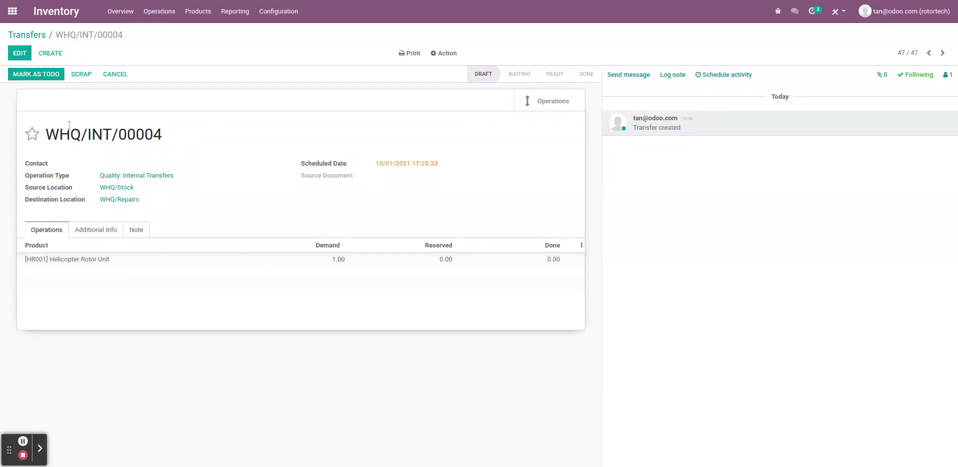
click(45, 75)
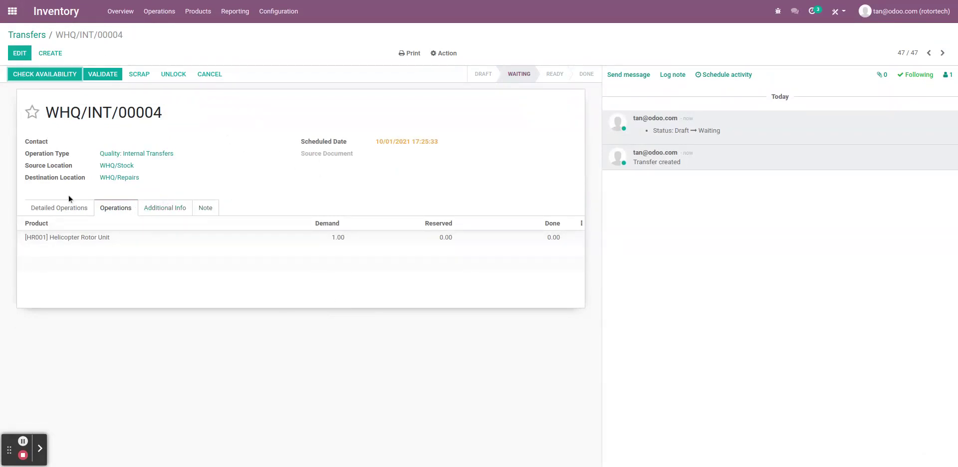
Compare the internal transfer's detailed operations with its planned operations, and check the availability of the Helicopter Rotor Unit.
click(70, 212)
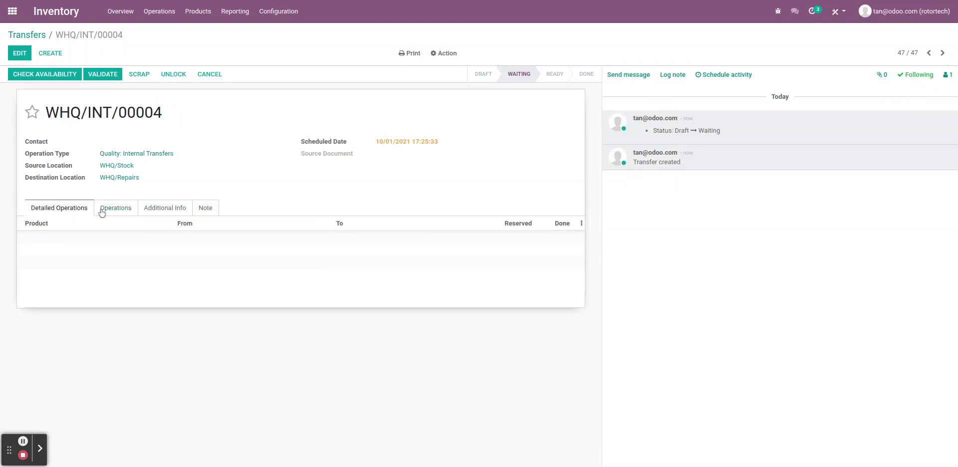
click(118, 212)
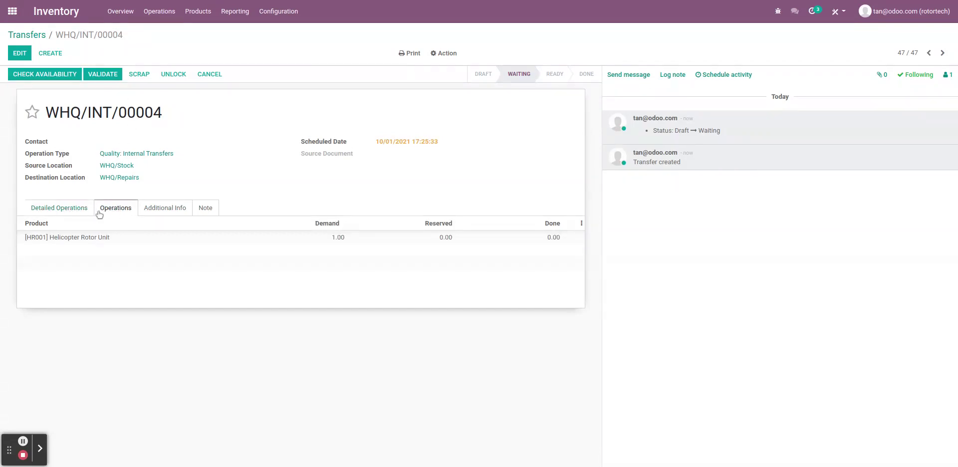
click(70, 211)
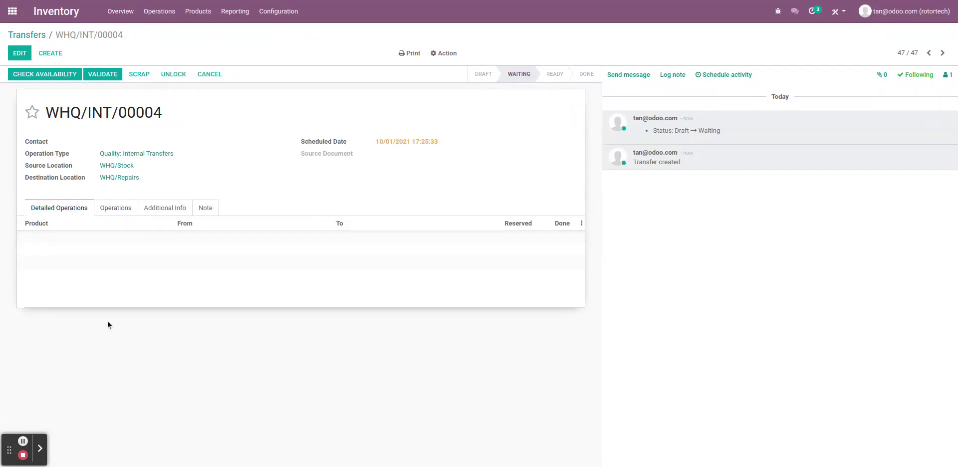
click(42, 75)
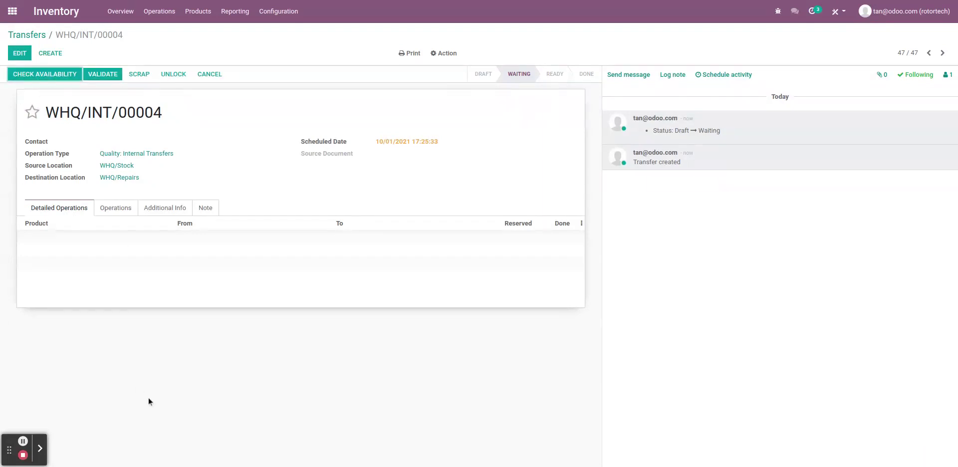
click(32, 113)
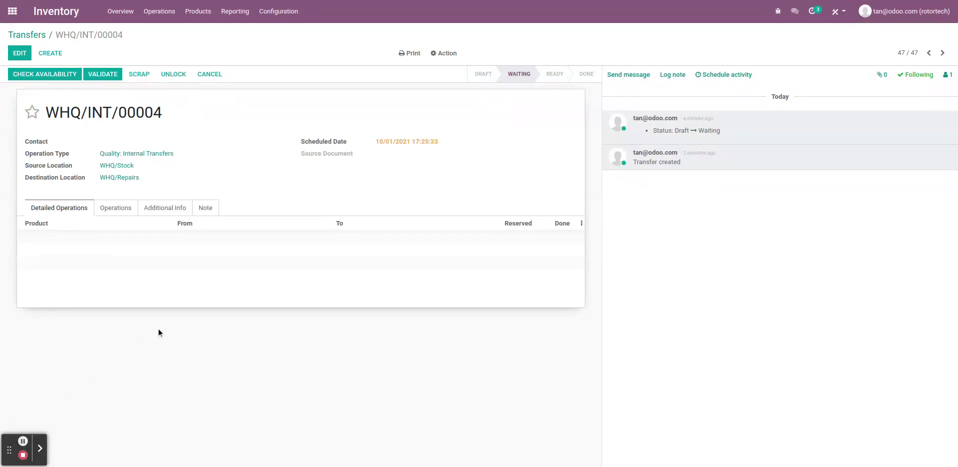
click(57, 75)
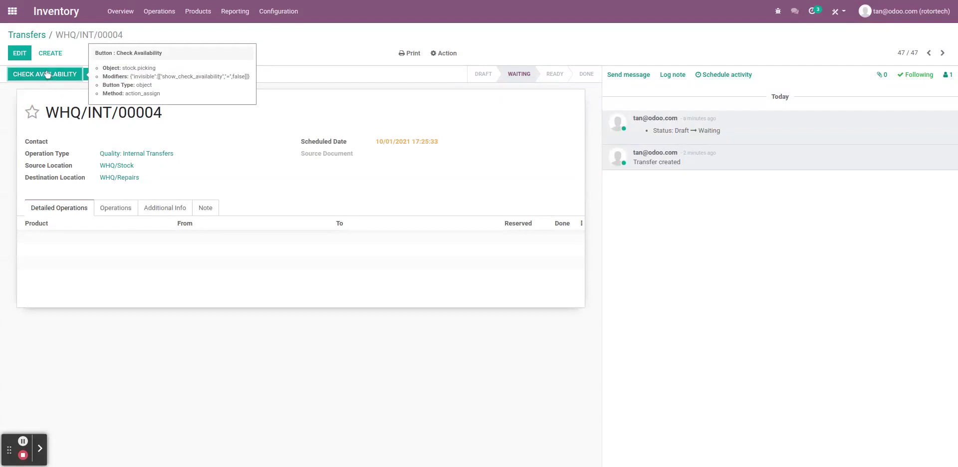
click(52, 75)
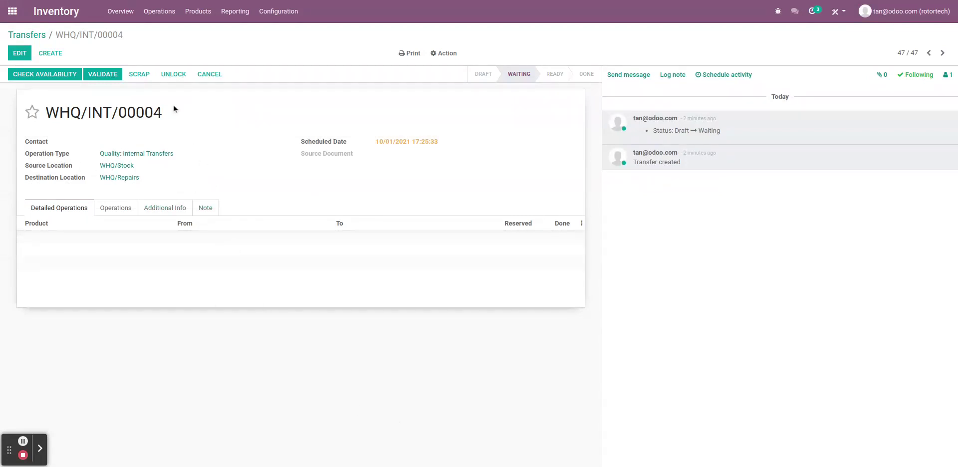
Switch to the Sales app, open the customer delivery from WHQ/Stock of the newest Chops and Talks sales order, and unreserve its rotor unit.
click(13, 12)
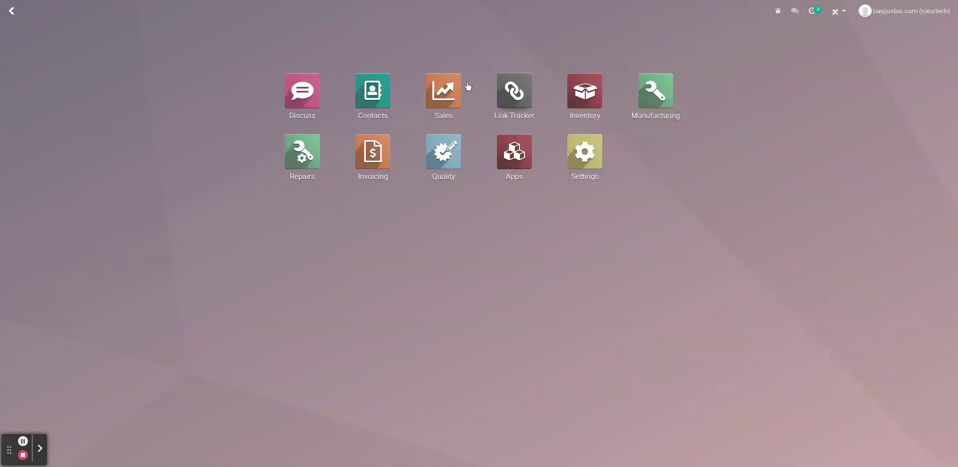
click(433, 87)
key(Return)
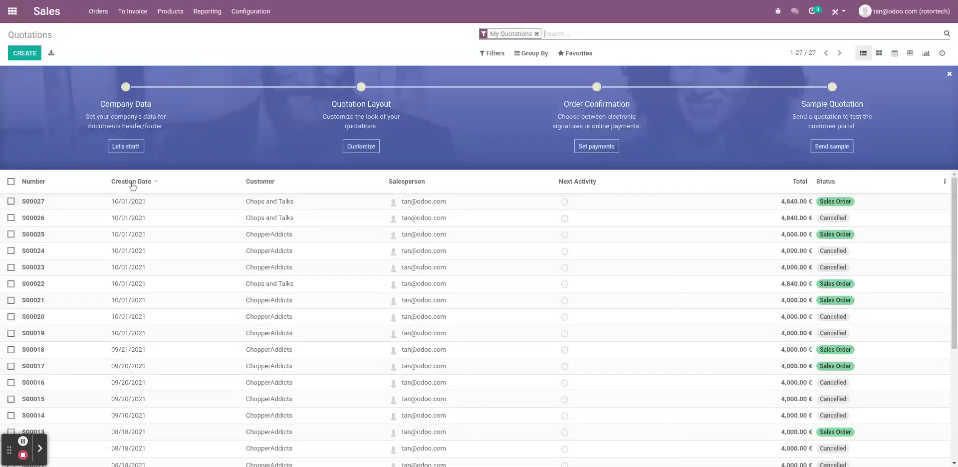
click(135, 199)
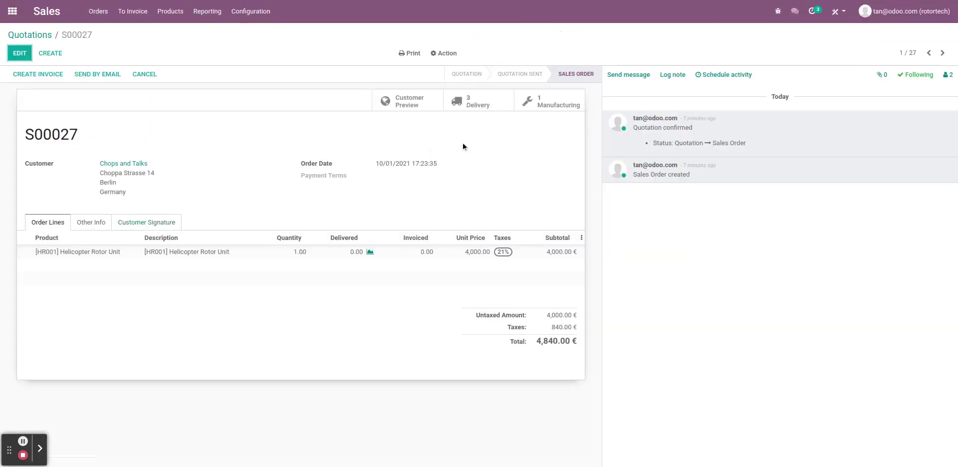
click(467, 101)
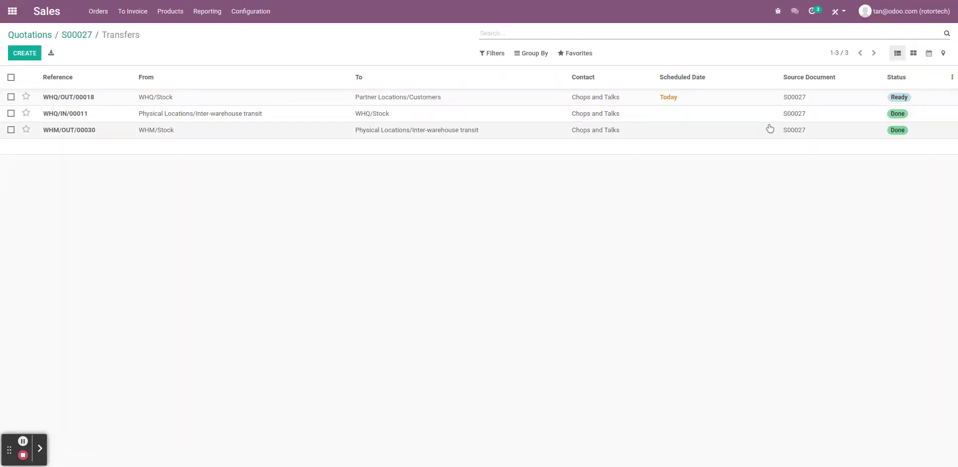
click(457, 102)
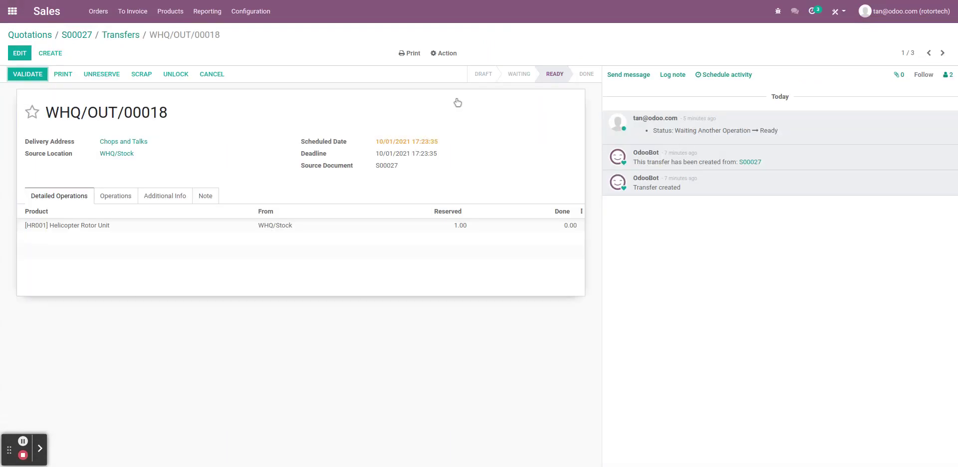
mouse_move(68, 237)
click(111, 75)
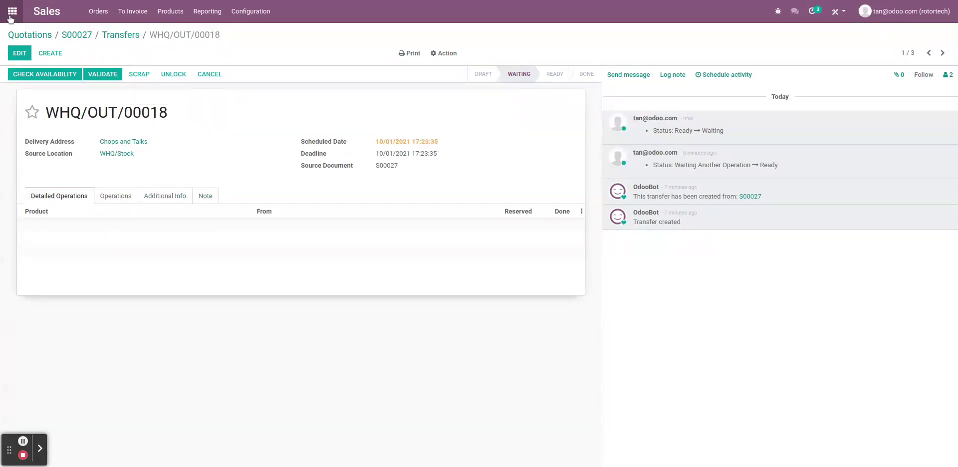
click(123, 36)
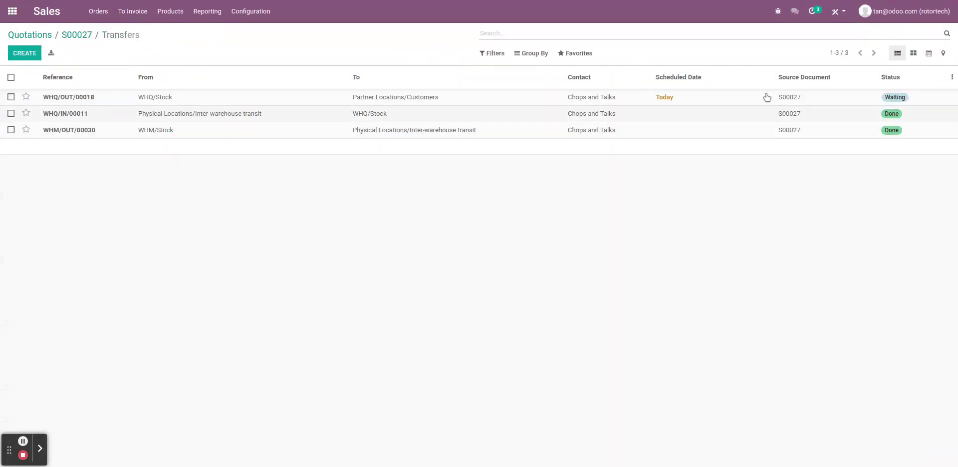
click(398, 99)
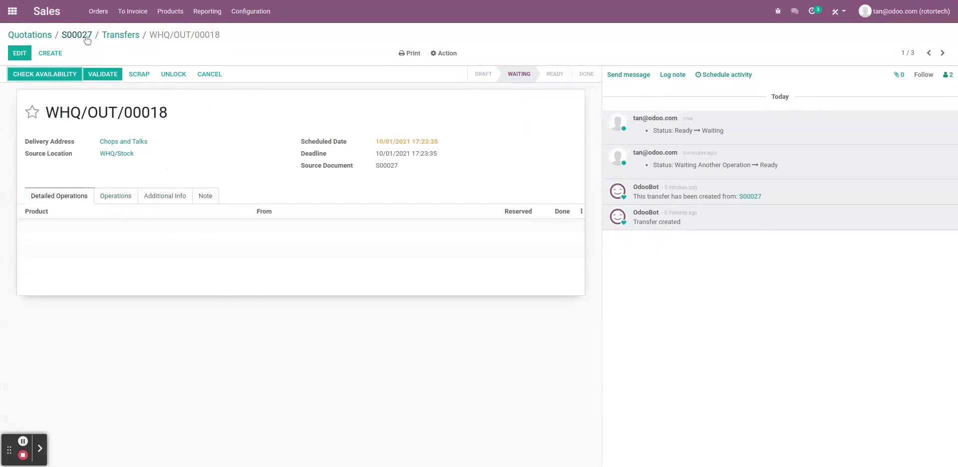
Switch to the Inventory app and open the internal transfer WHQ/INT/00004 from the list of all transfers.
click(12, 11)
click(589, 90)
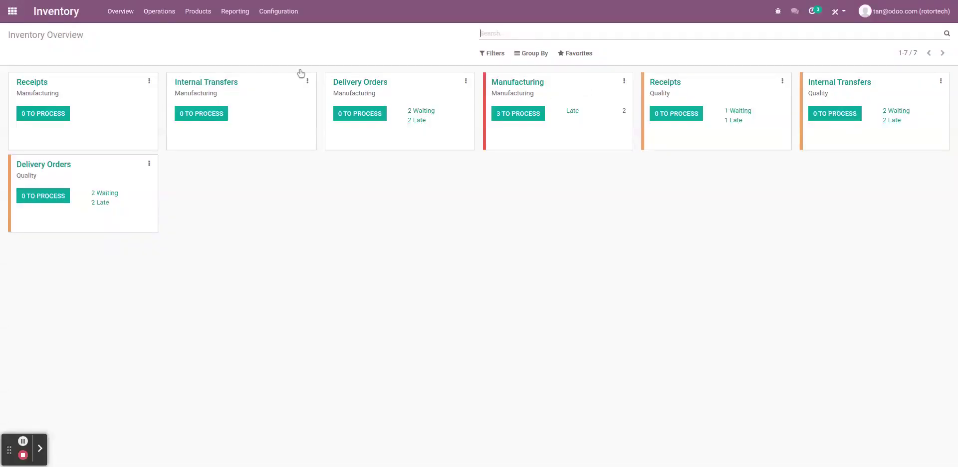
click(170, 11)
click(170, 32)
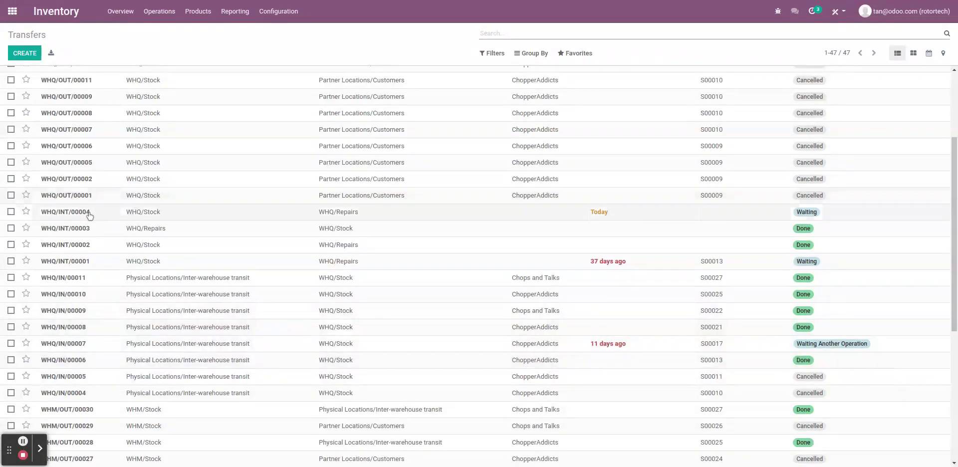
click(89, 213)
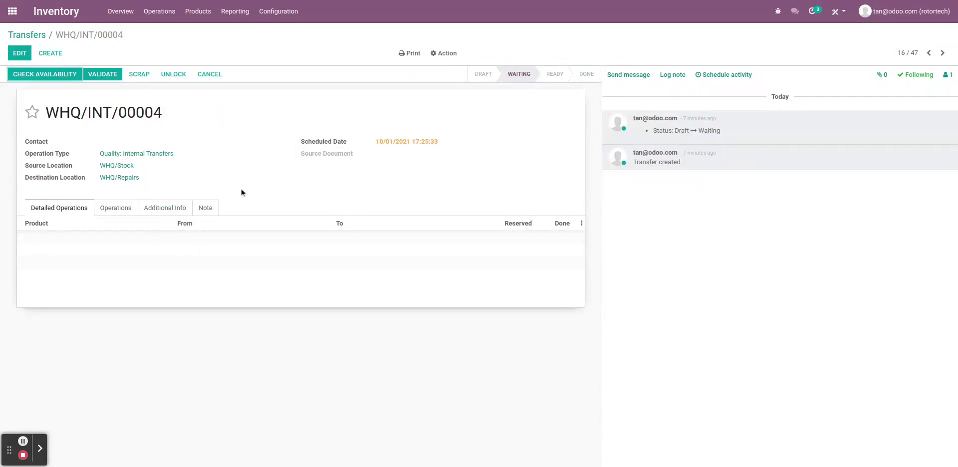
Reserve the rotor unit for the repairs transfer by checking availability, and validate it as an immediate transfer of all quantities.
click(45, 75)
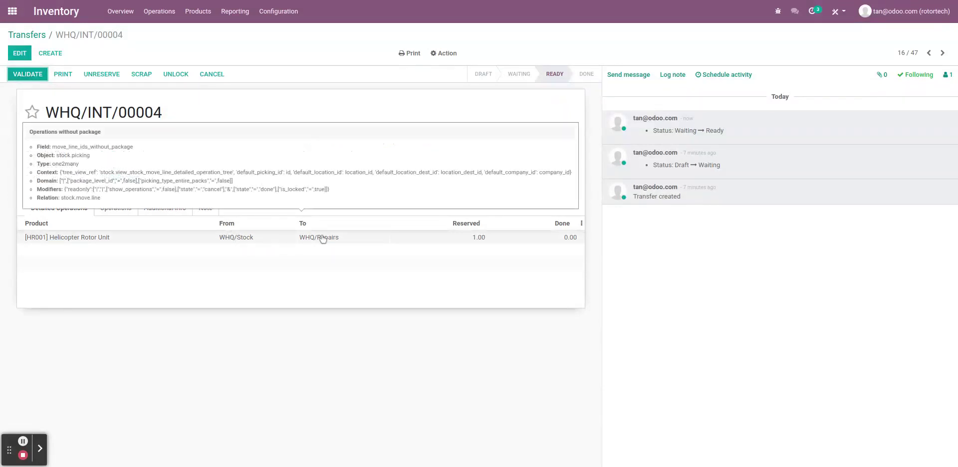
click(31, 74)
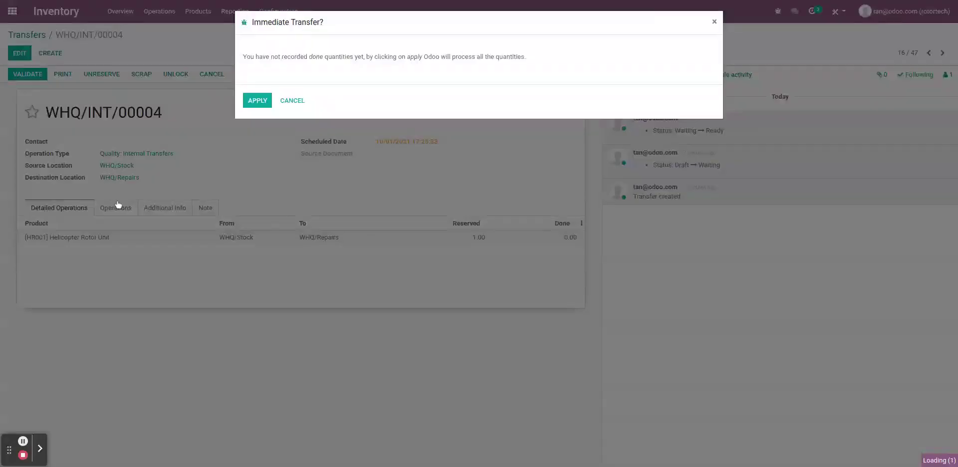
click(258, 106)
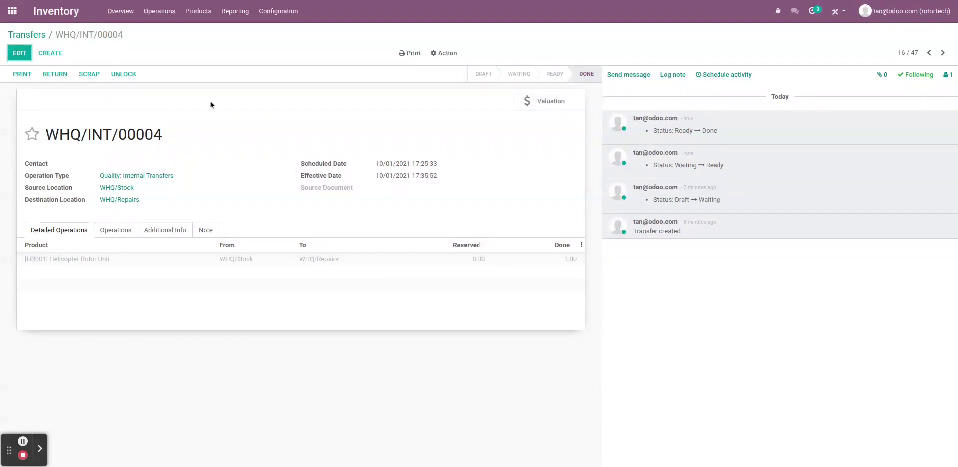
Examine the inventory report for the Helicopter Rotor Unit's stock by location, and look over the on-hand quantities in the product list.
click(241, 17)
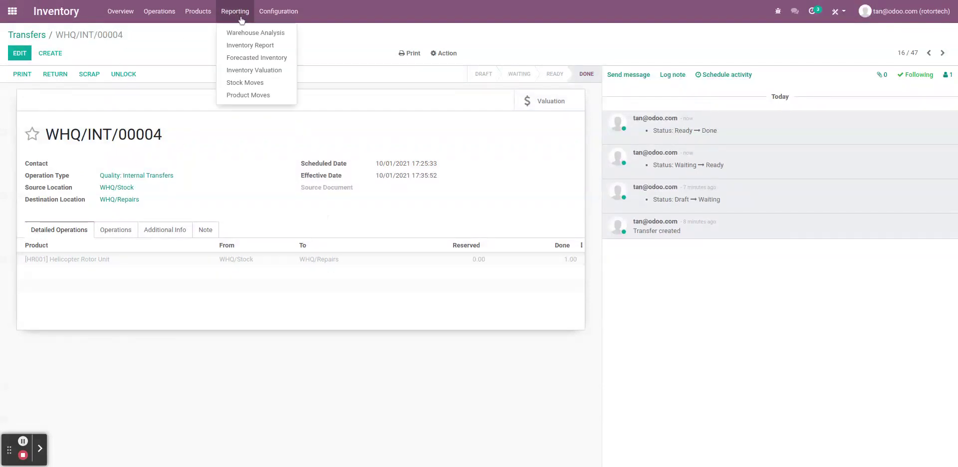
click(255, 46)
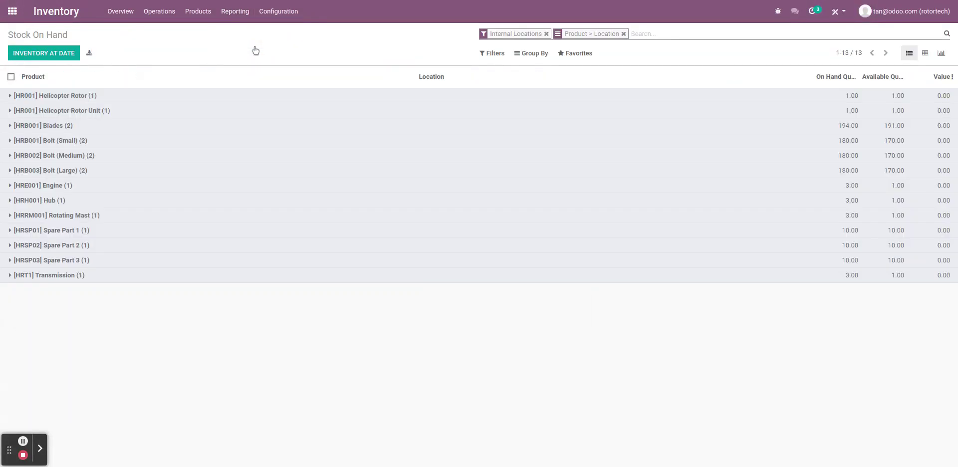
click(10, 111)
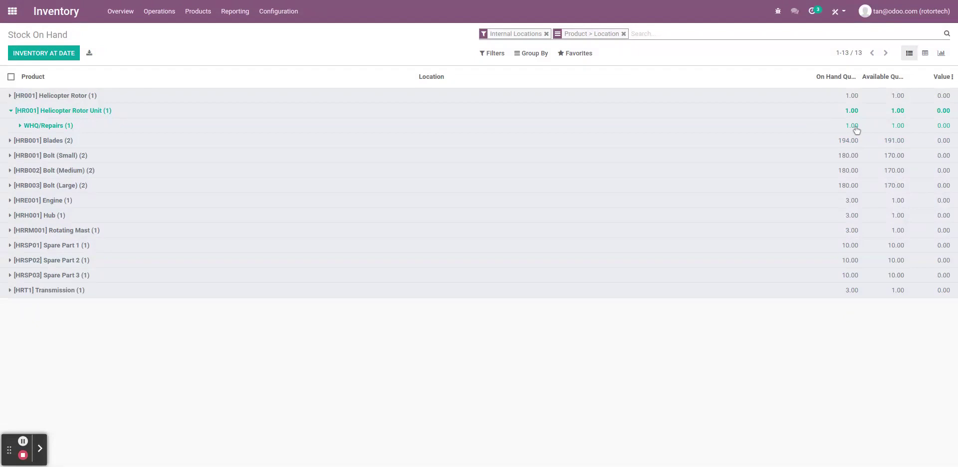
click(20, 129)
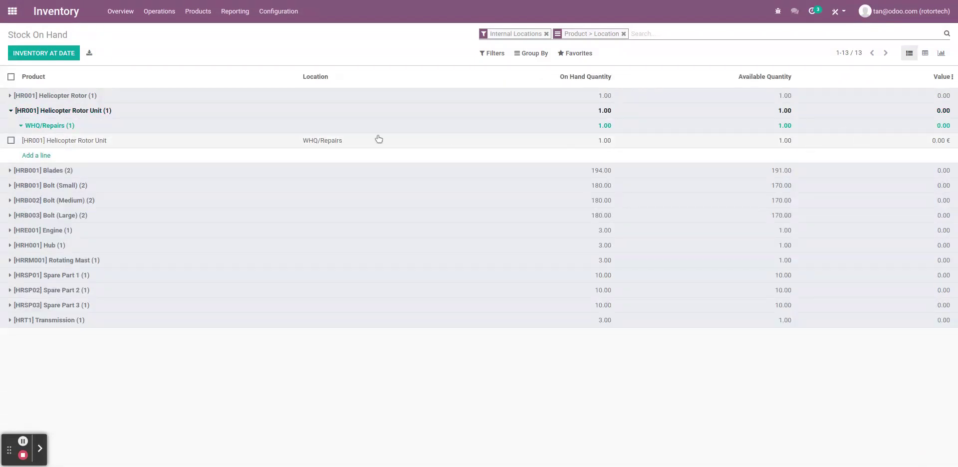
click(171, 145)
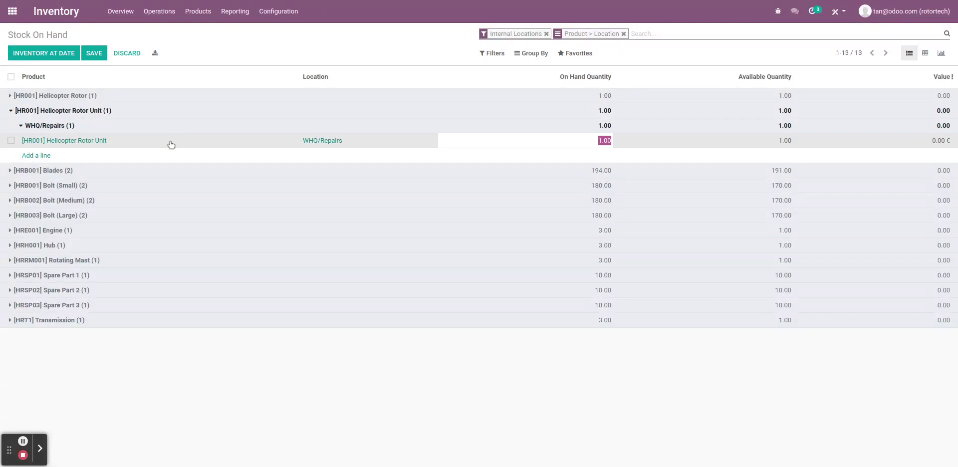
click(449, 419)
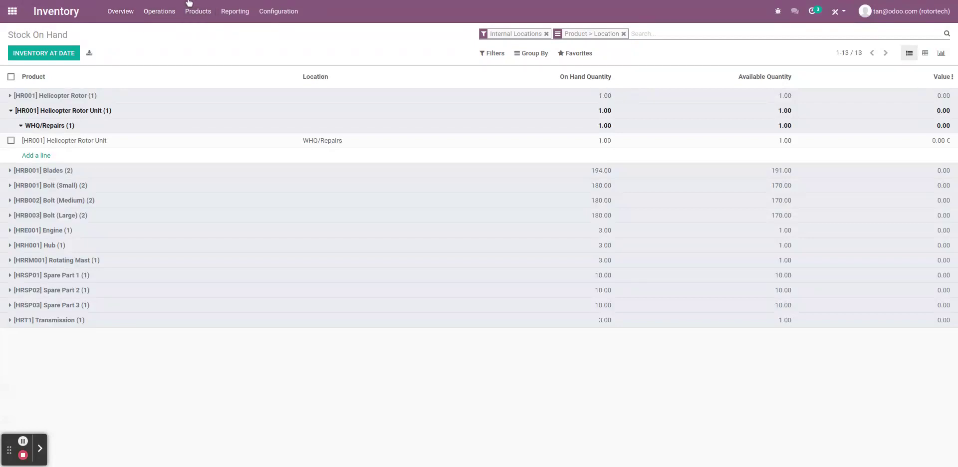
click(202, 19)
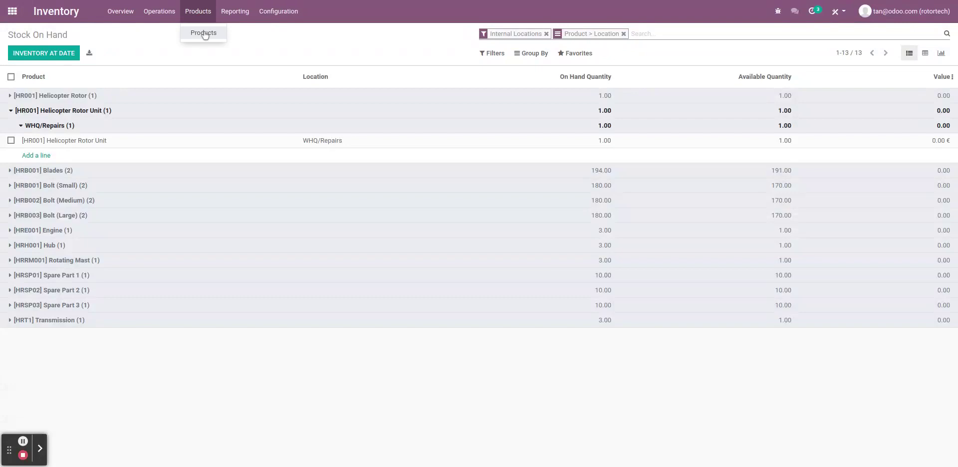
click(205, 36)
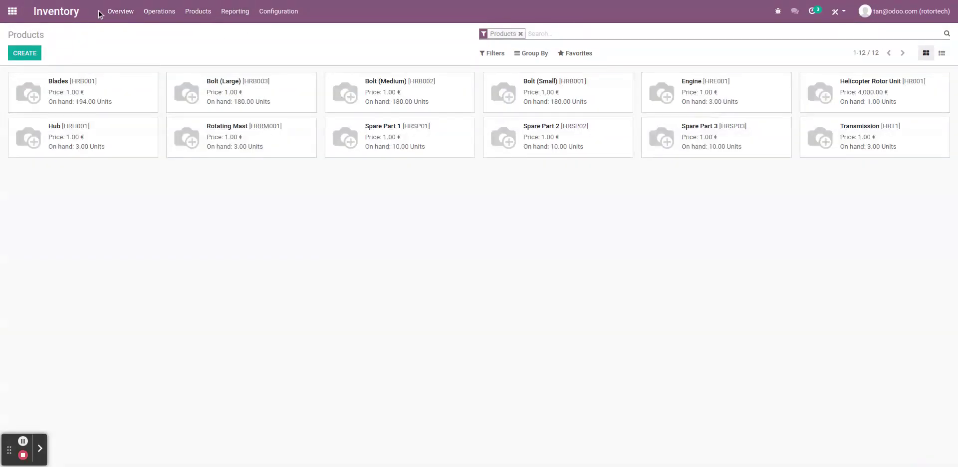
Create another transfer from the transfers list with the operation type Quality: Internal Transfers.
click(170, 13)
click(159, 32)
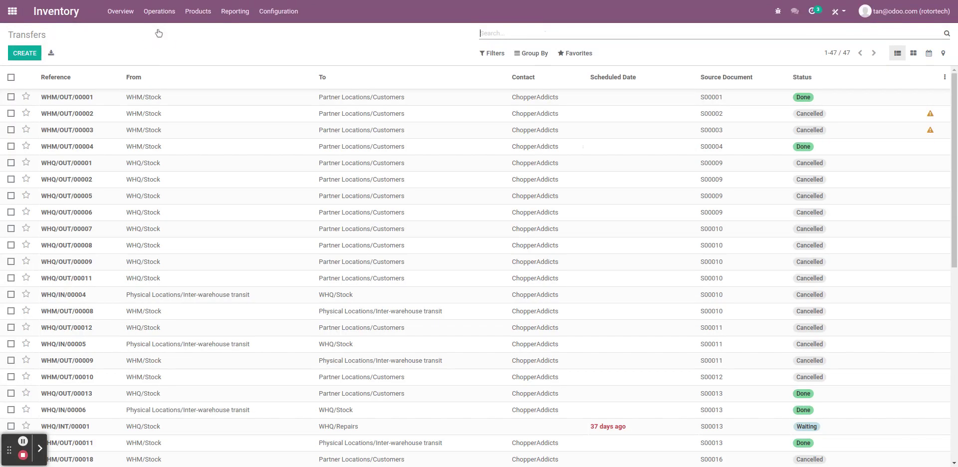
click(25, 53)
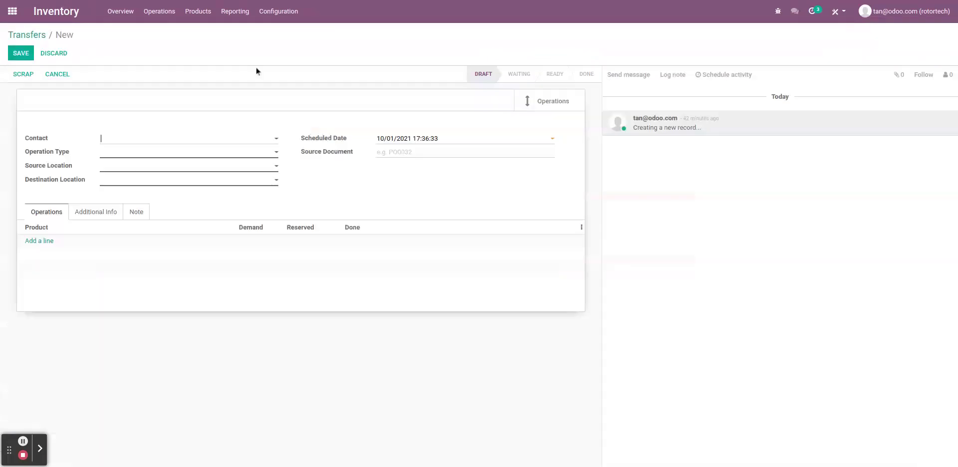
click(127, 153)
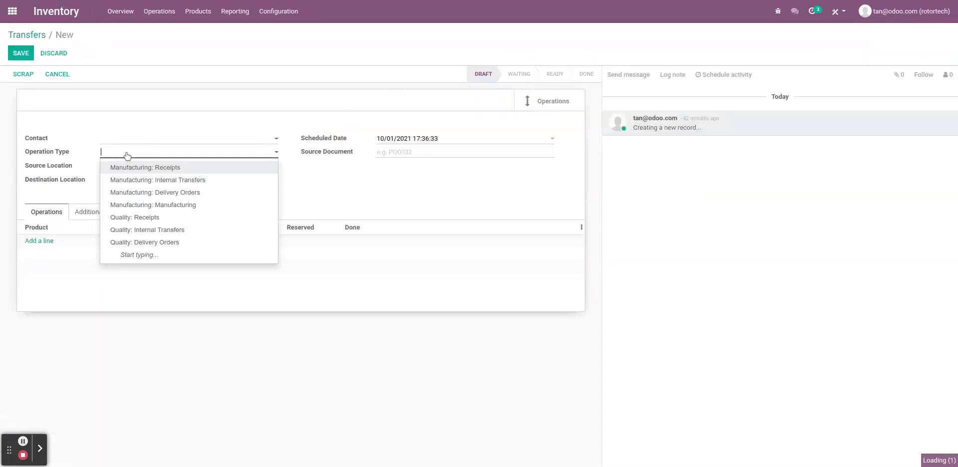
click(159, 229)
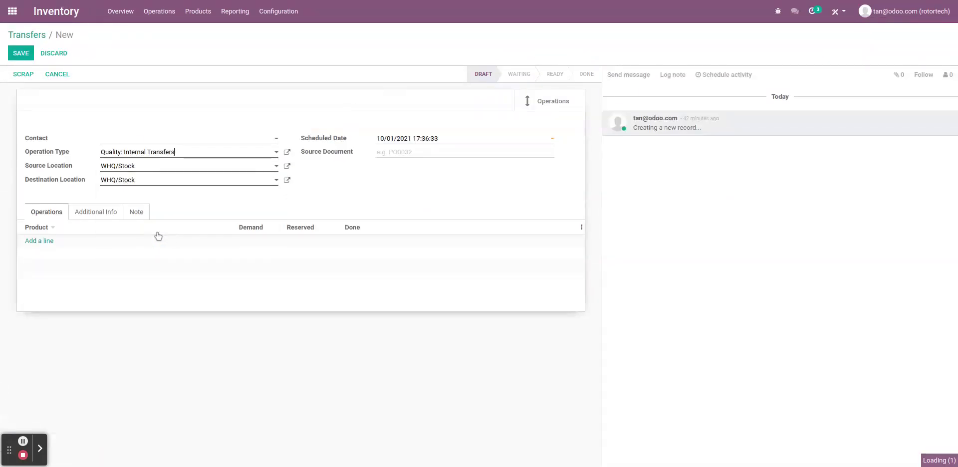
Set the source location of the new transfer to WHQ/Repairs, keeping WHQ/Stock as the destination location.
double_click(128, 167)
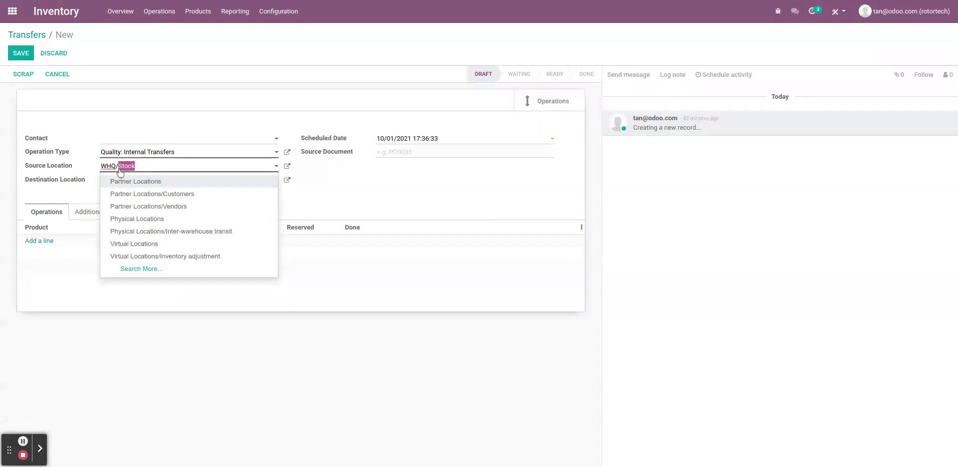
text(Rep)
click(171, 181)
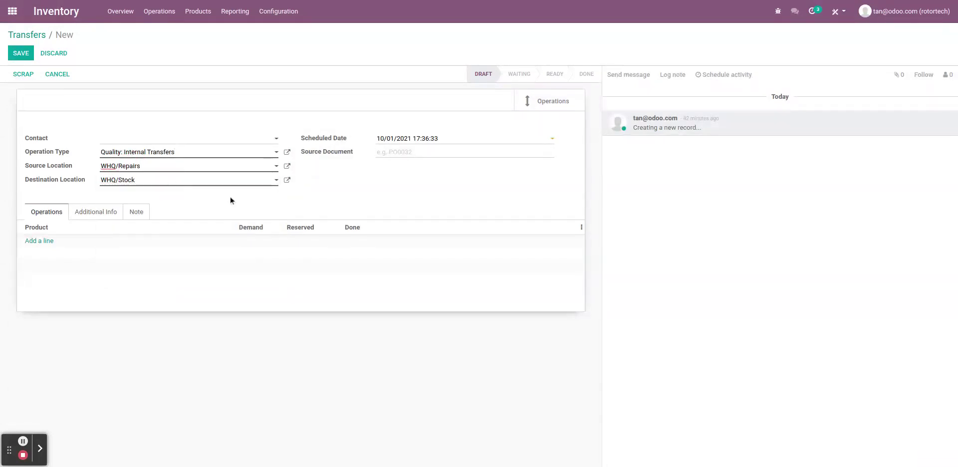
Add the Helicopter Rotor Unit with a demand of 1 to the transfer's operations and save the transfer.
click(45, 242)
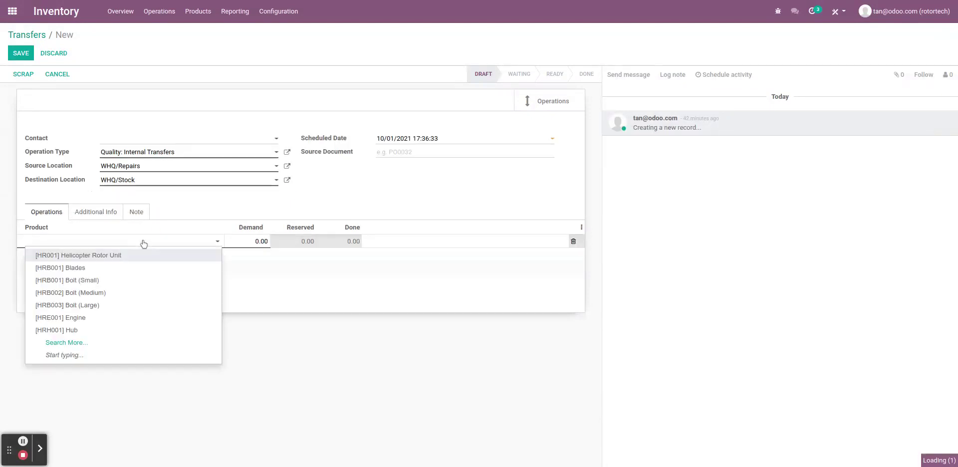
click(133, 255)
click(257, 241)
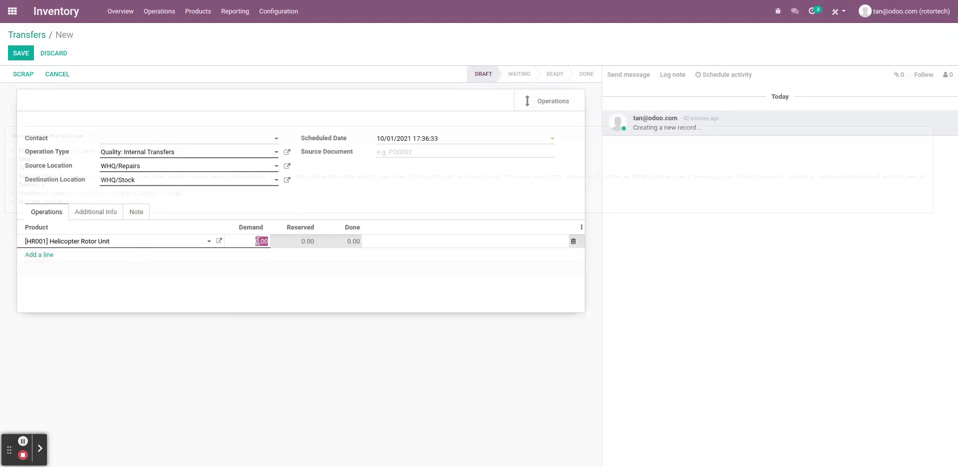
text(1)
click(272, 307)
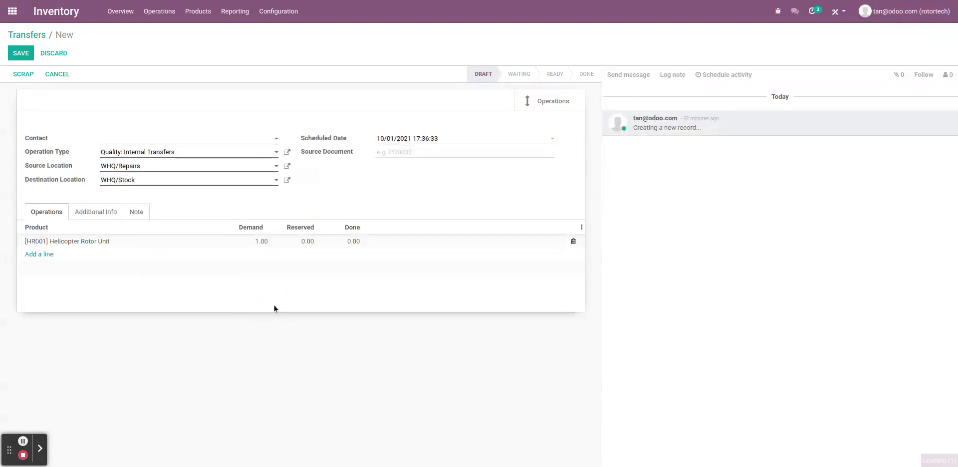
click(21, 54)
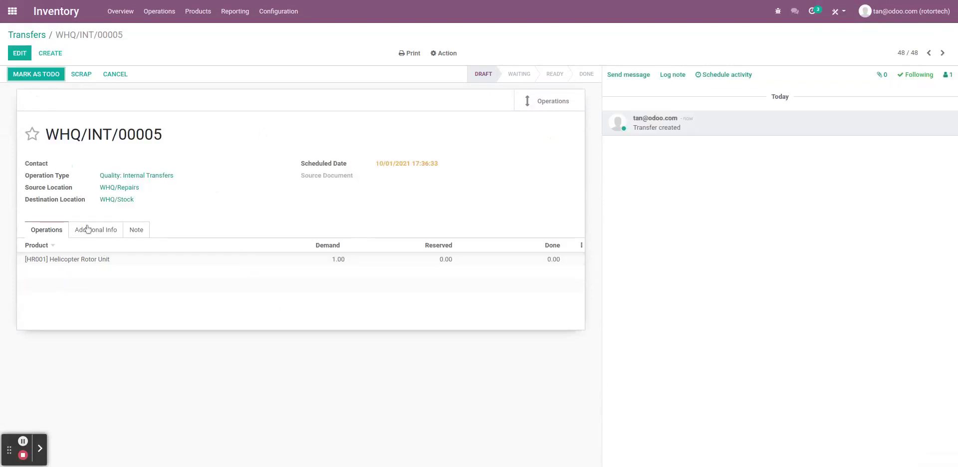
Mark the transfer from WHQ/Repairs to WHQ/Stock as to do, check its availability, and validate it as an immediate transfer of all quantities.
click(45, 75)
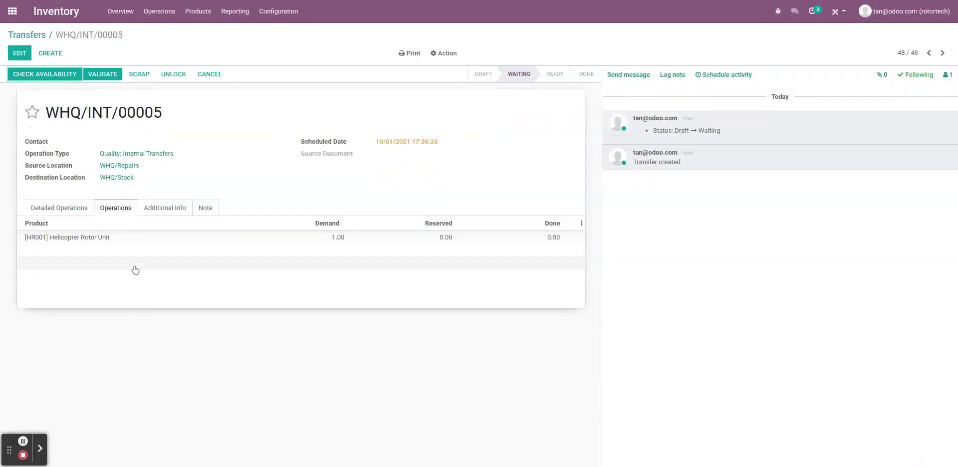
click(60, 207)
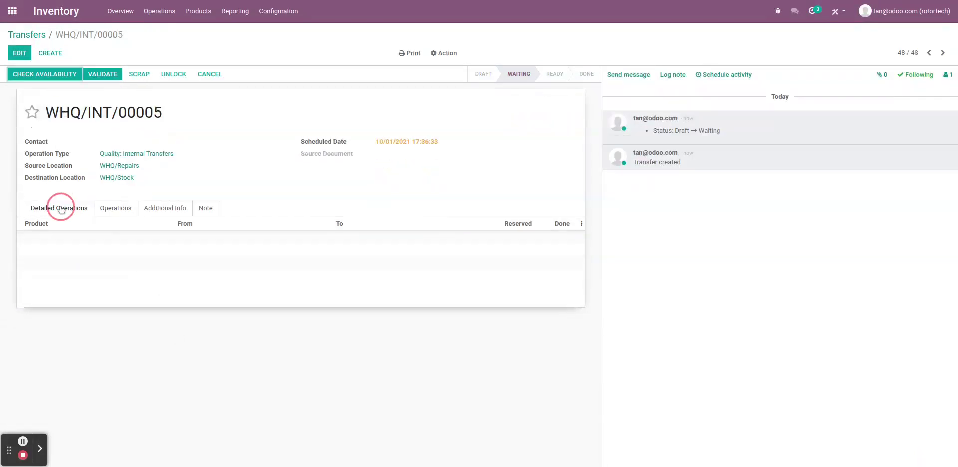
click(55, 75)
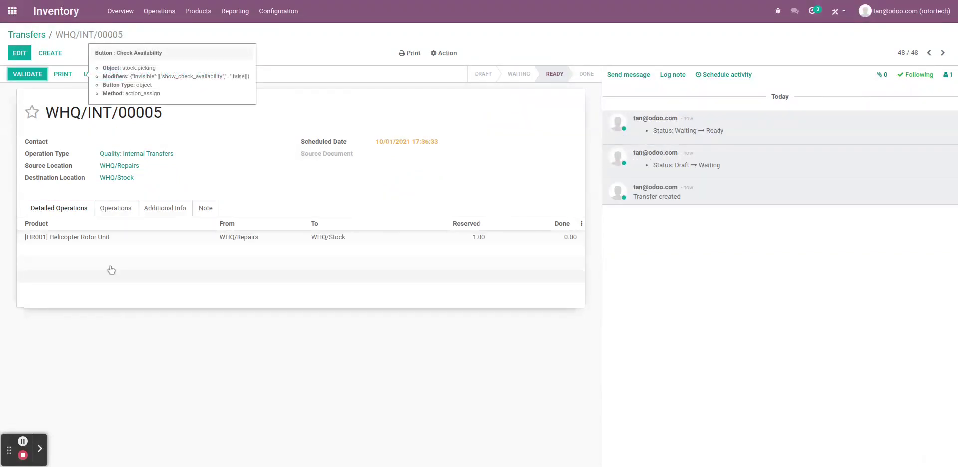
click(36, 75)
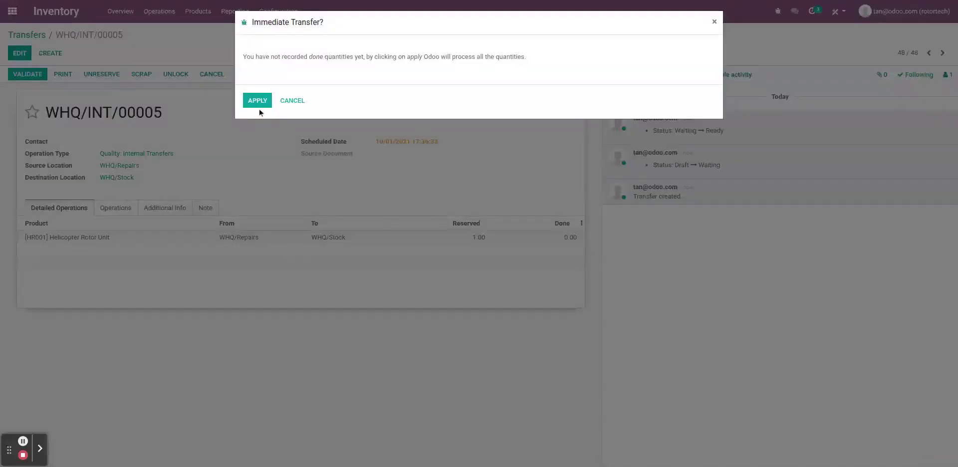
click(259, 103)
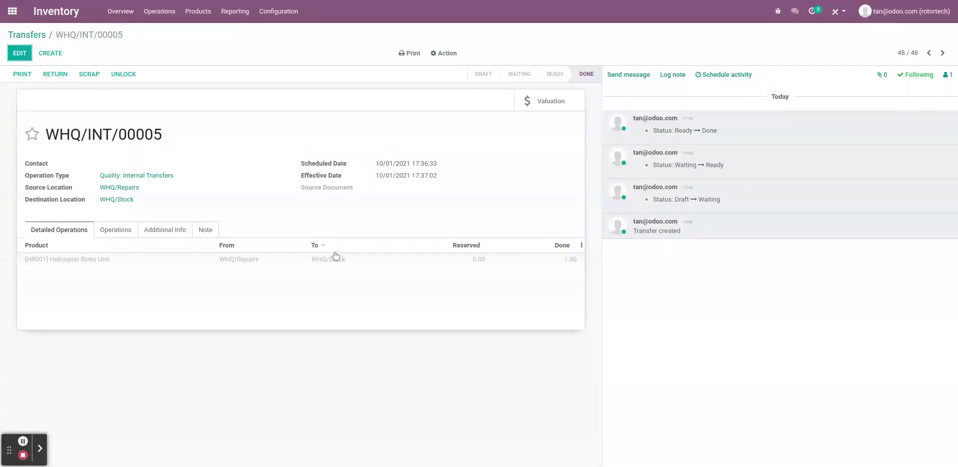
Examine the Helicopter Rotor Unit's stock by location in the inventory report, and return to the apps overview.
click(235, 10)
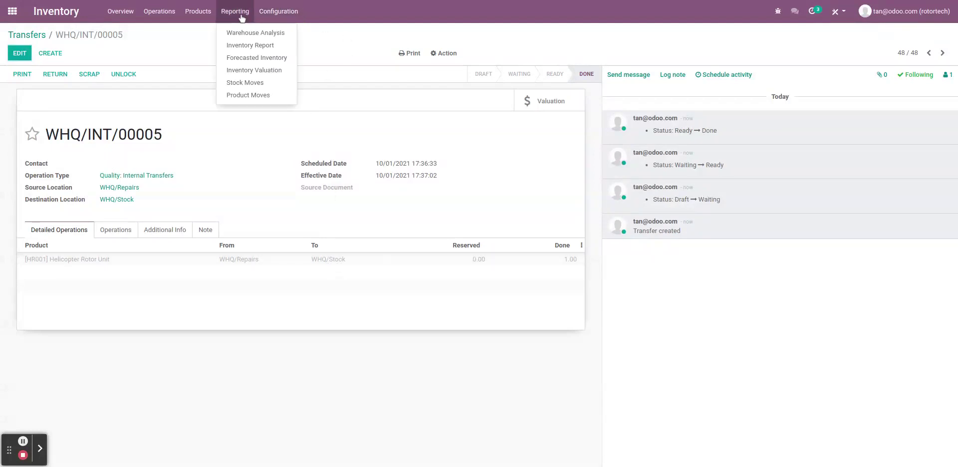
click(266, 46)
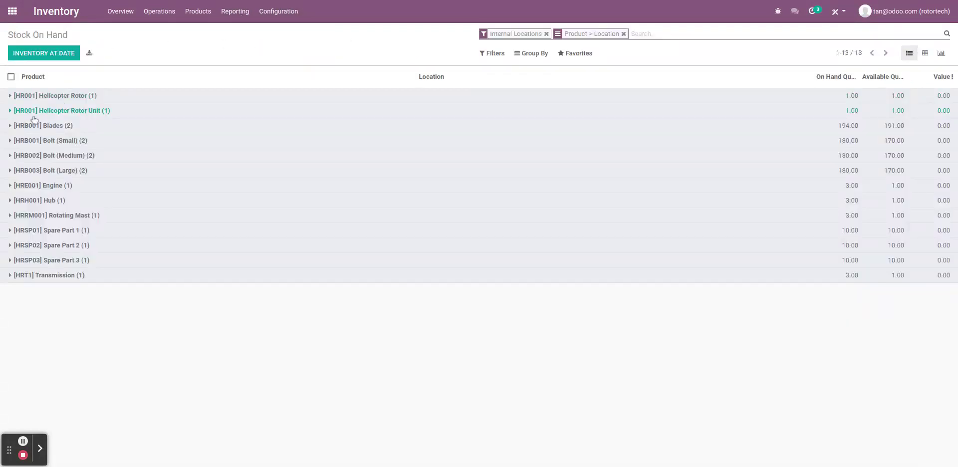
click(12, 111)
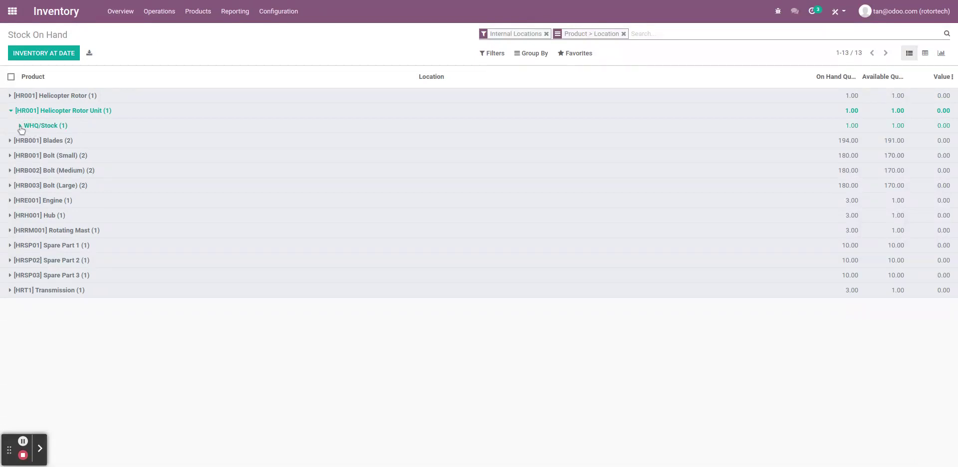
click(21, 126)
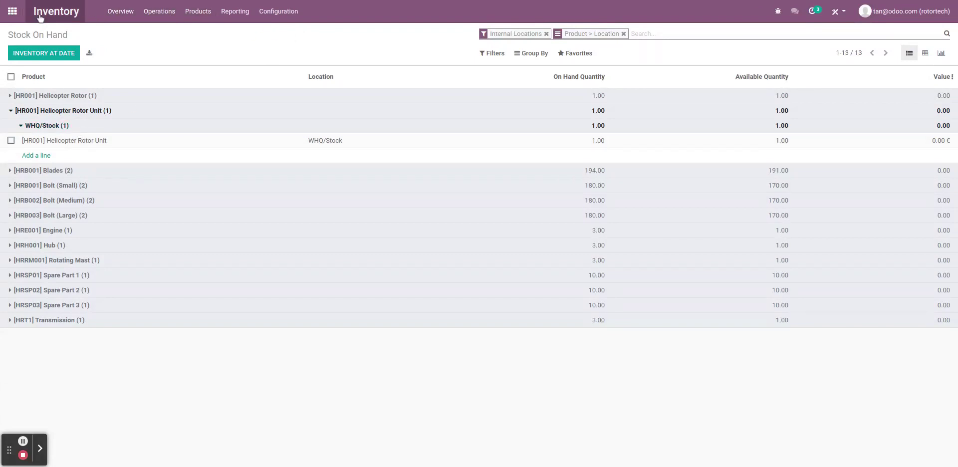
click(14, 12)
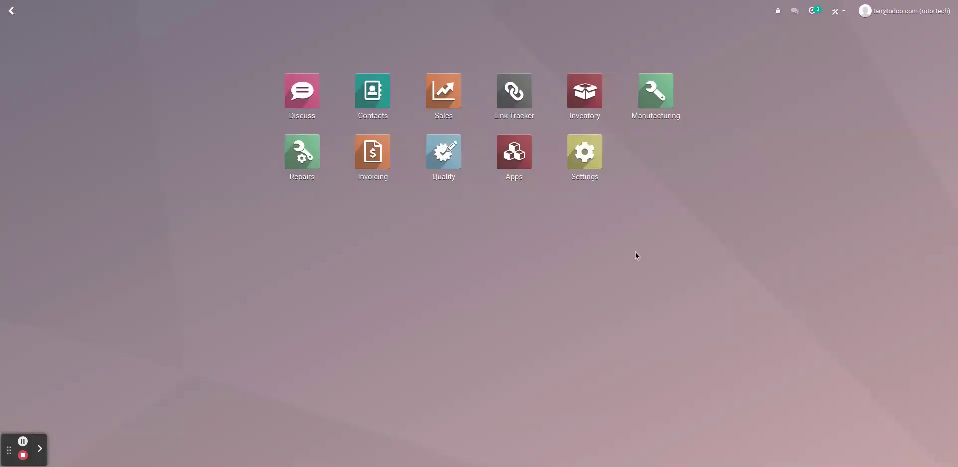